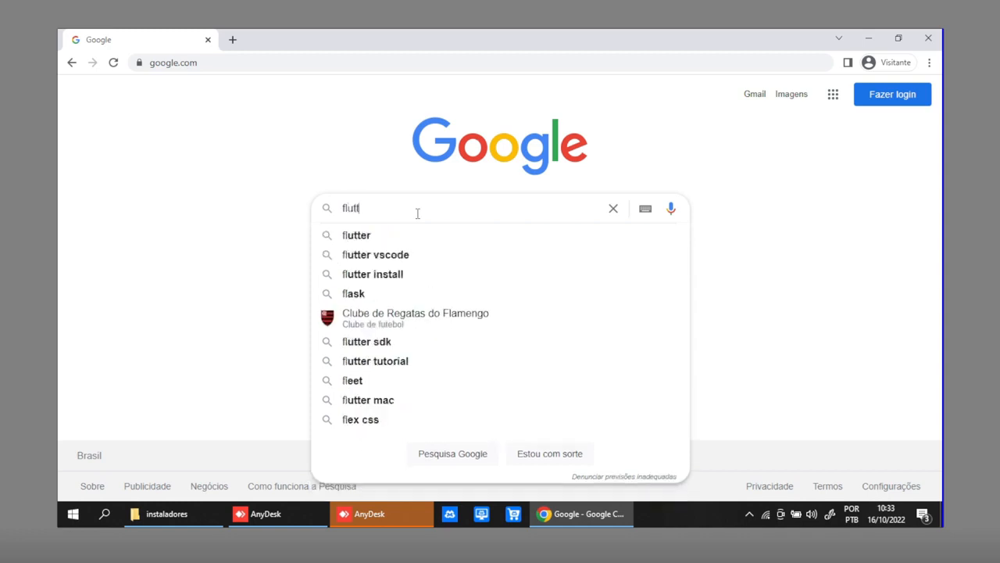
# - Search Google for flutter, open the official flutter.dev site and dismiss the translation offer
pyautogui.press('Return')
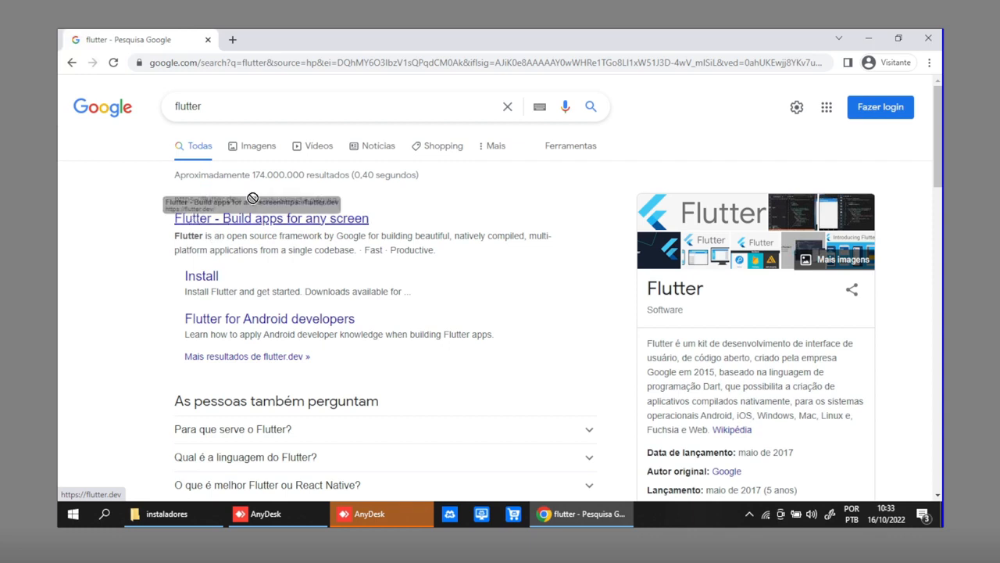
pyautogui.click(220, 219)
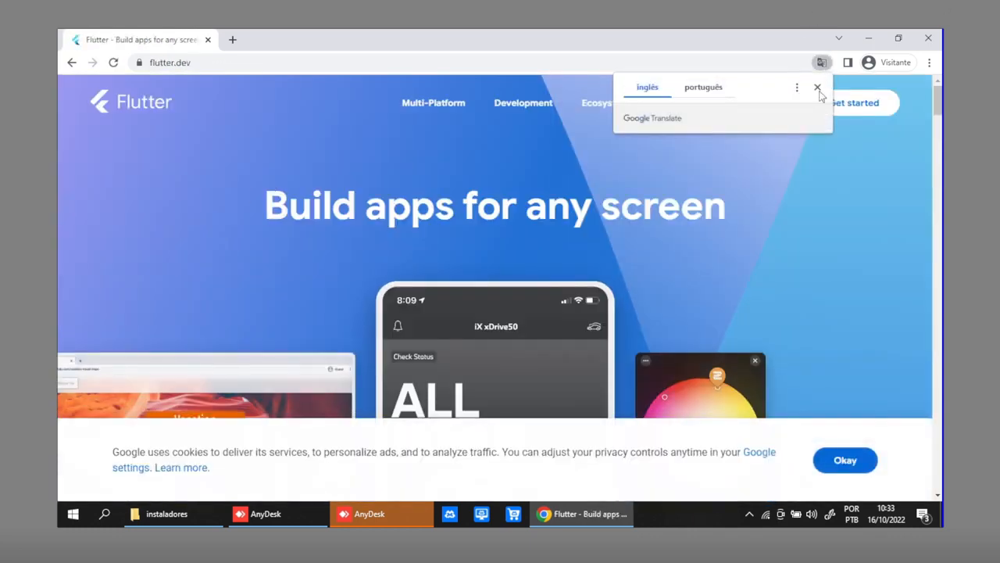
pyautogui.click(818, 89)
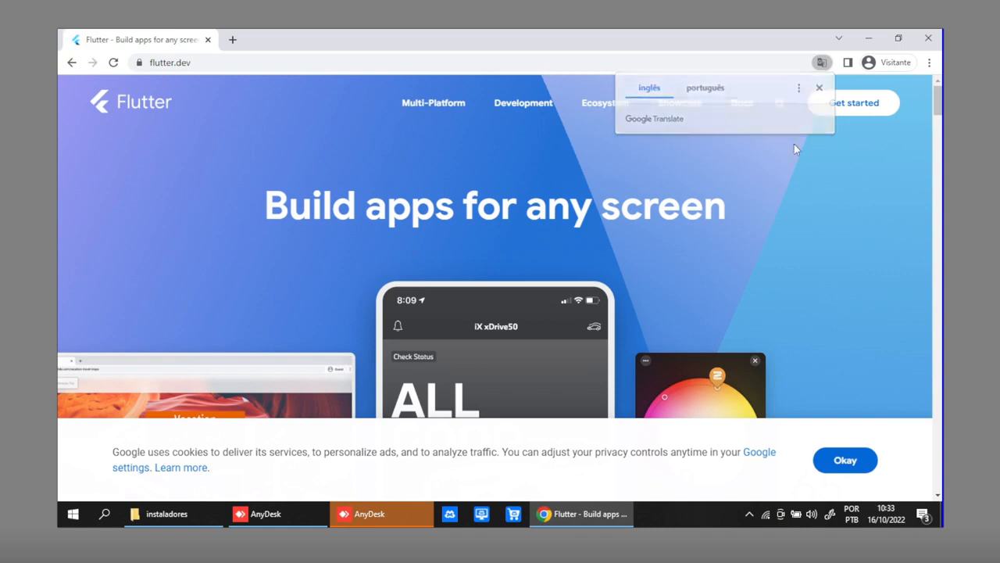
# - Open the Windows installation guide from the Flutter site's getting-started page
pyautogui.click(854, 107)
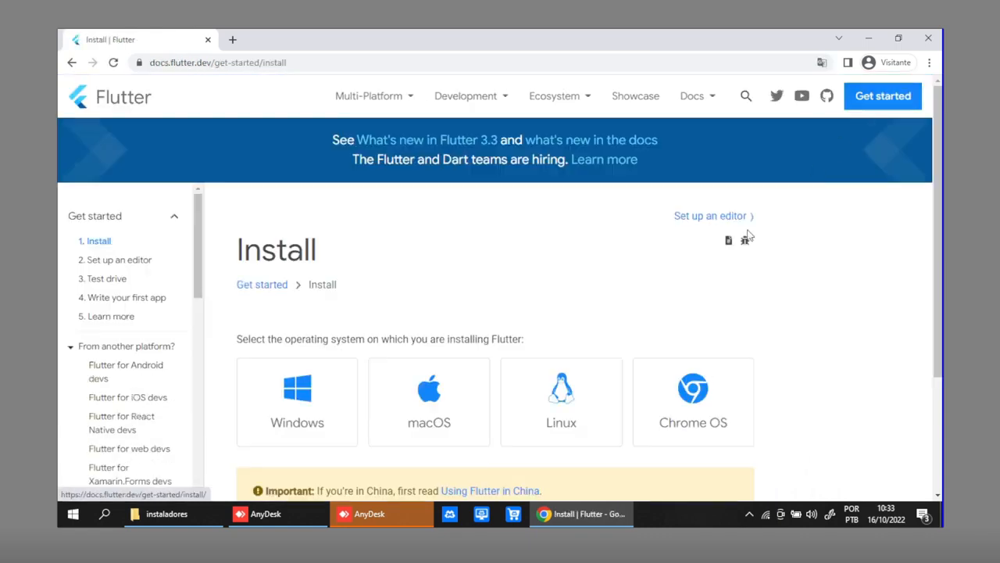
pyautogui.scroll(-1, 748, 234)
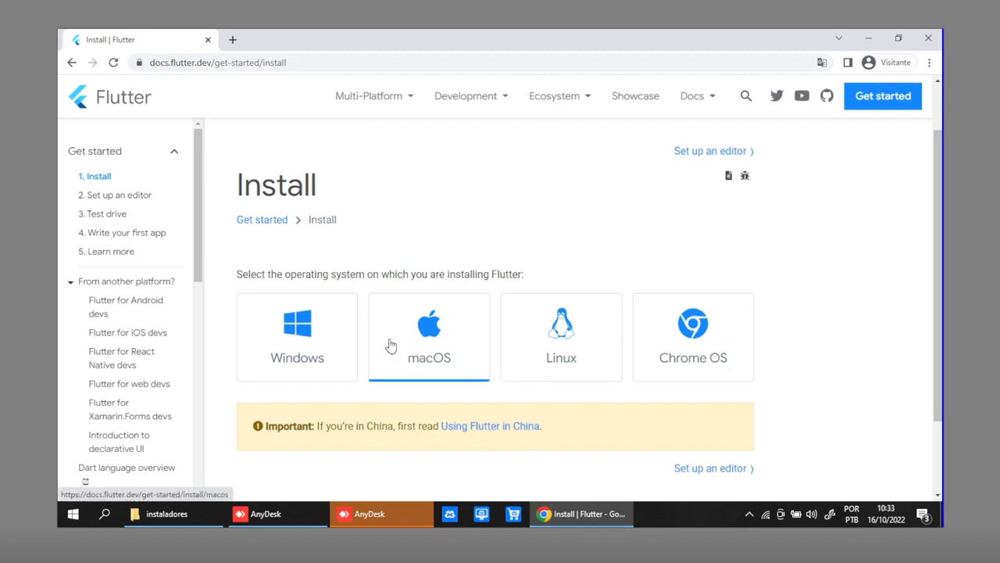
pyautogui.click(308, 356)
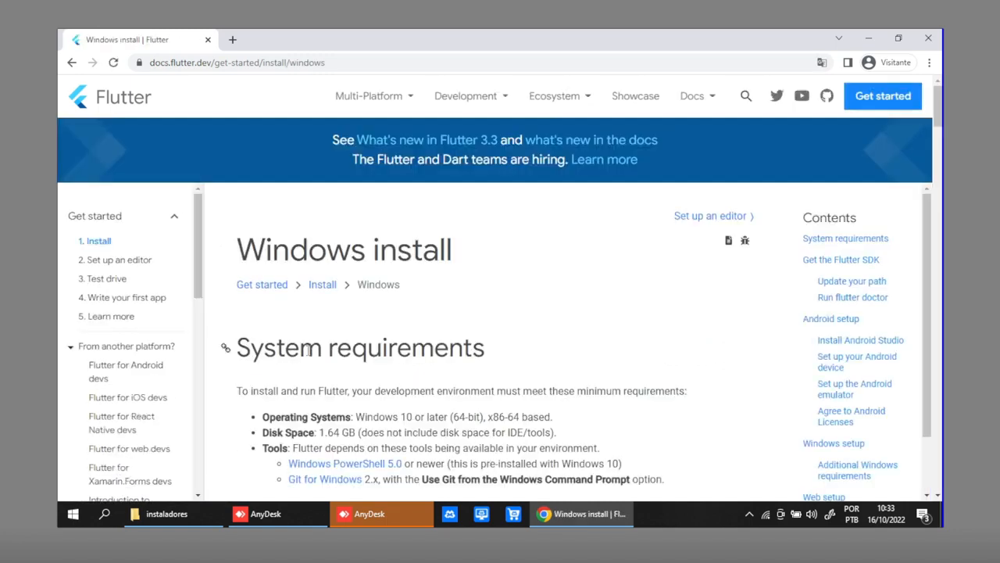
# - Start downloading flutter_windows_3.3.4-stable.zip from the guide's Get the Flutter SDK section and cancel the download
pyautogui.scroll(-5, 307, 332)
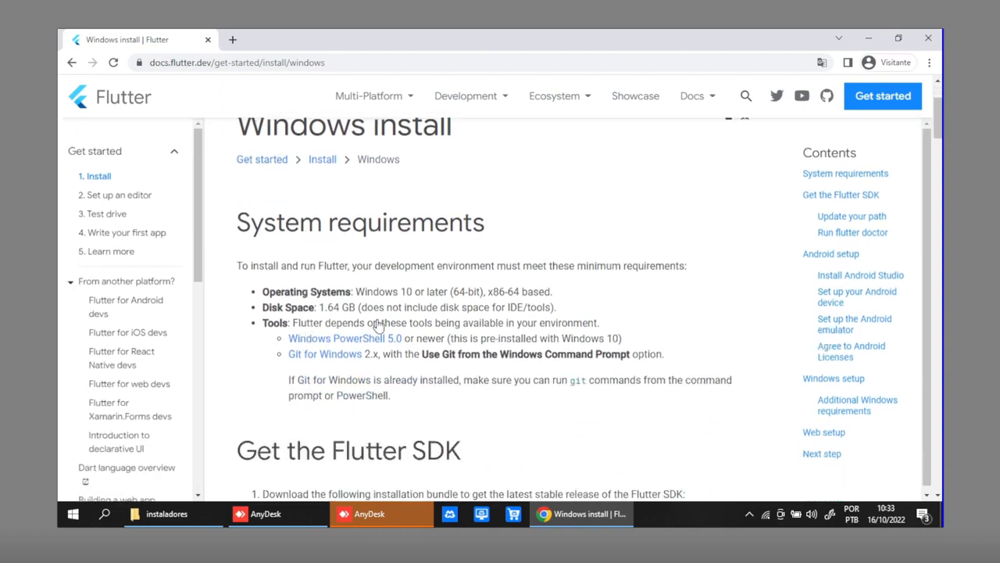
pyautogui.scroll(1, 384, 294)
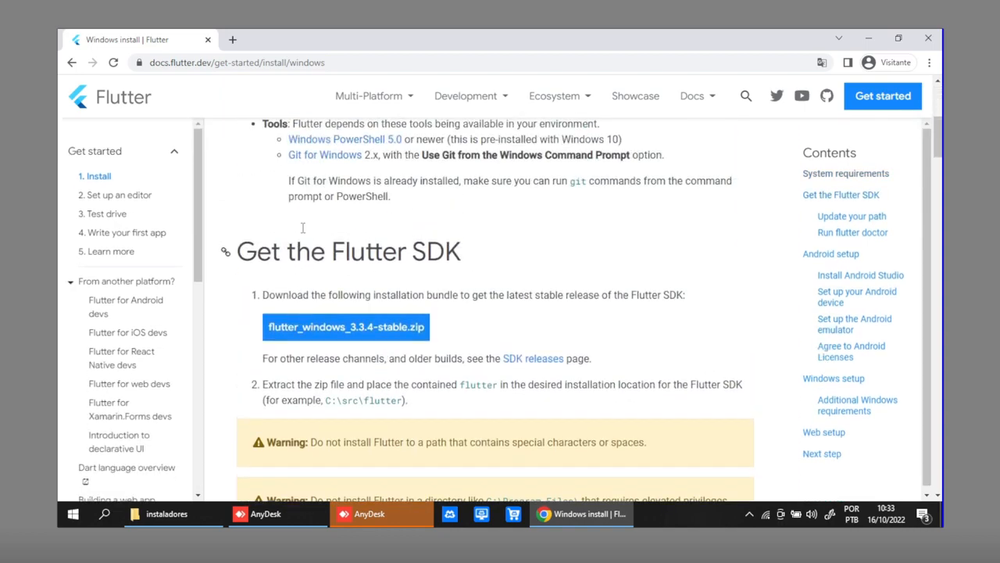
pyautogui.moveTo(295, 252); pyautogui.dragTo(462, 251)
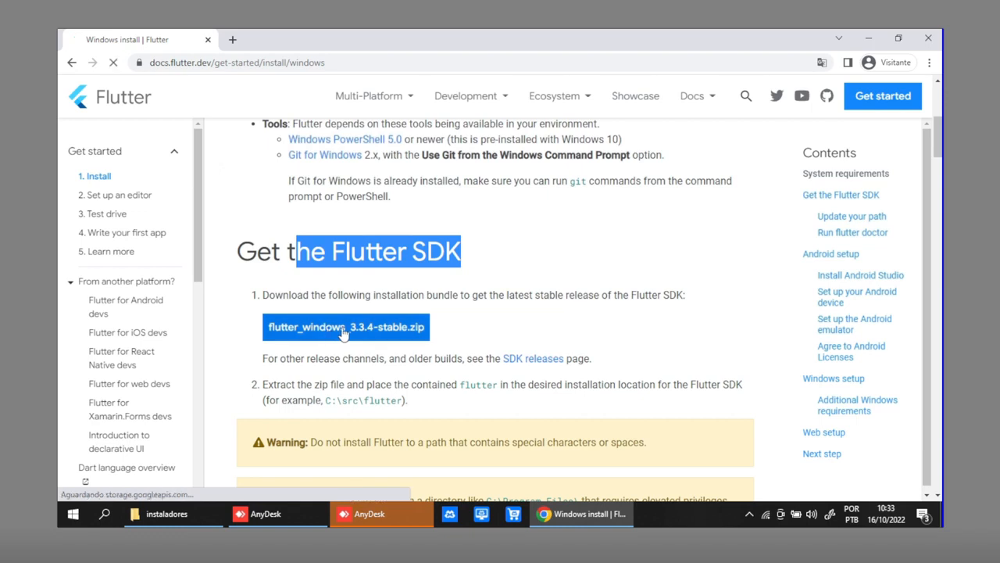
pyautogui.click(342, 329)
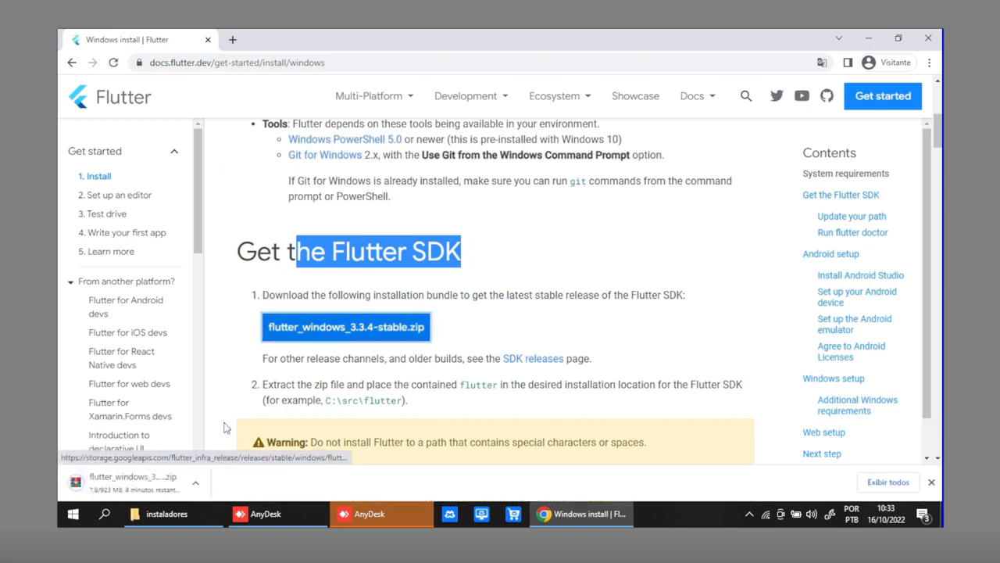
pyautogui.rightClick(164, 482)
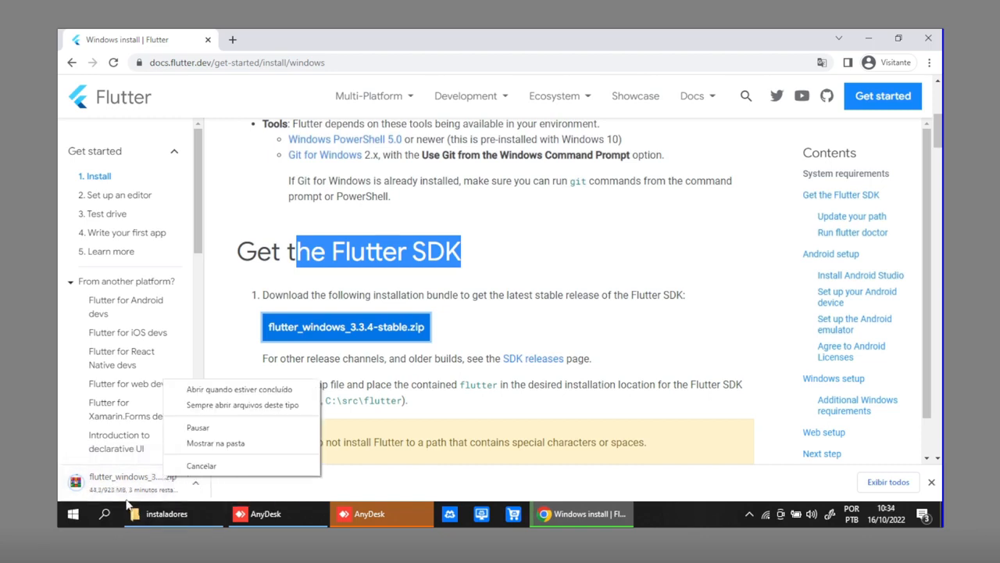
pyautogui.click(252, 464)
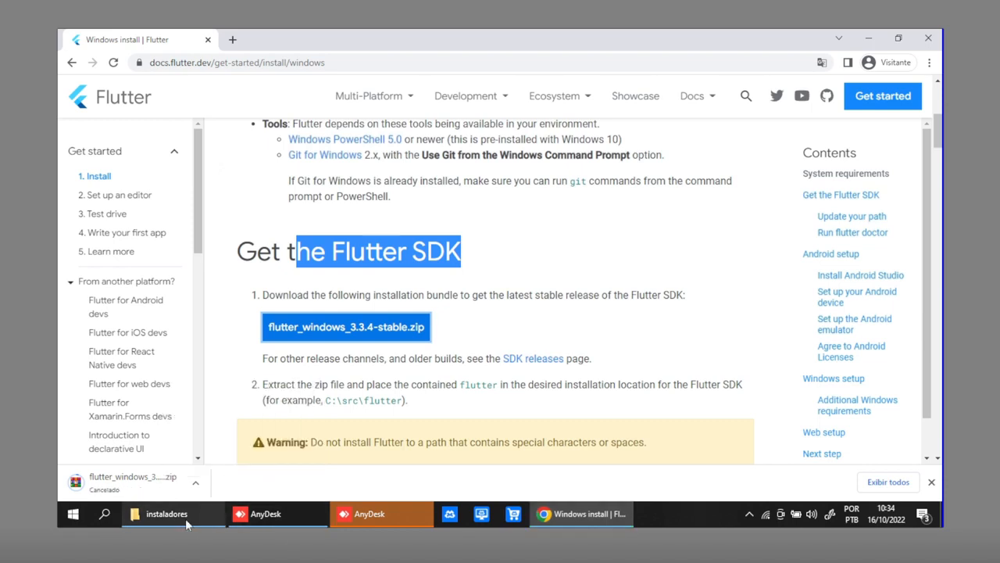
# - Switch to File Explorer and inspect the flutter folder inside flutter_windows_3.3.4-stable, then return to its parent folder
pyautogui.click(186, 514)
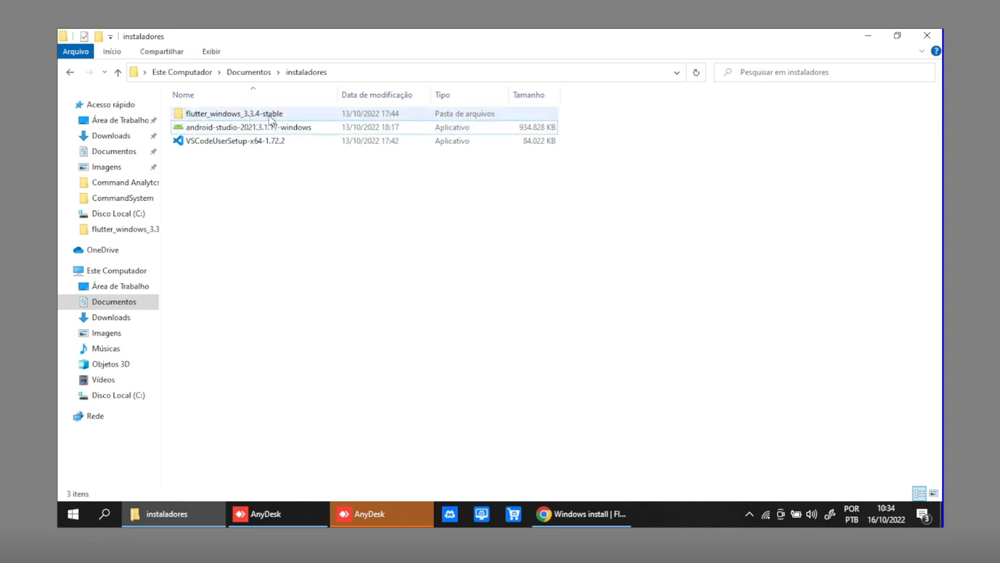
pyautogui.doubleClick(270, 122)
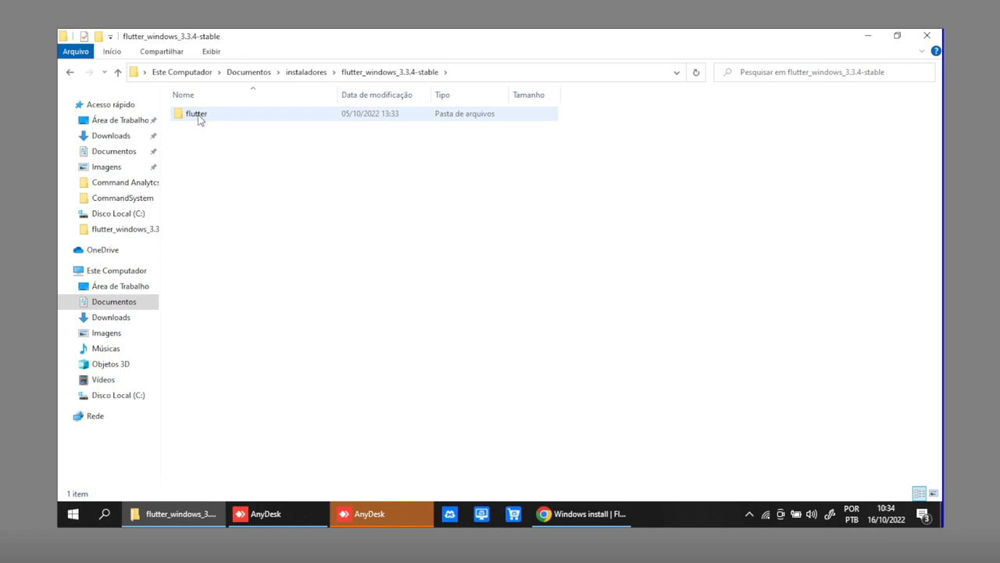
pyautogui.doubleClick(205, 115)
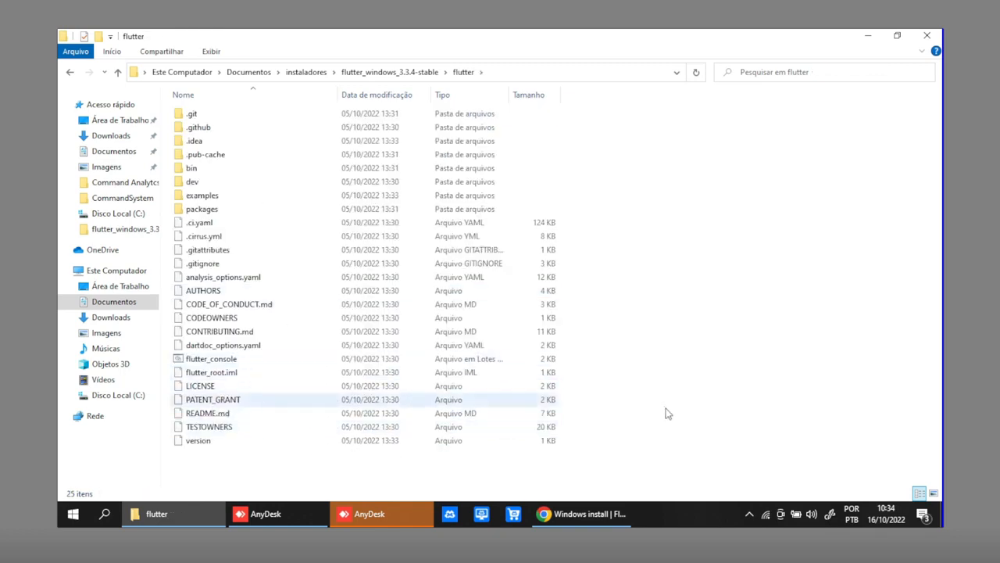
pyautogui.click(394, 71)
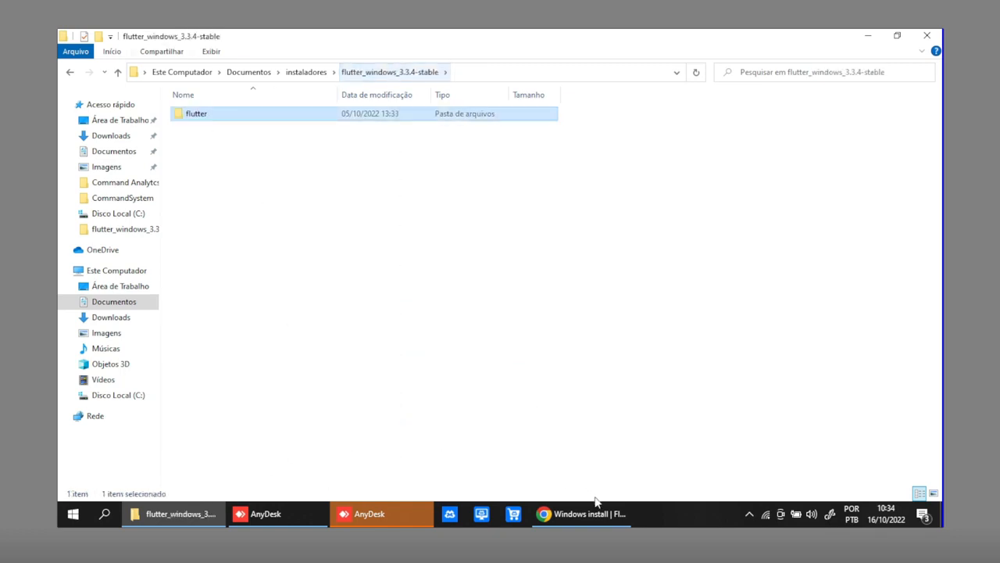
# - Switch to Chrome, search for android studio in a new tab, and open its official download page without the translation offer
pyautogui.click(582, 509)
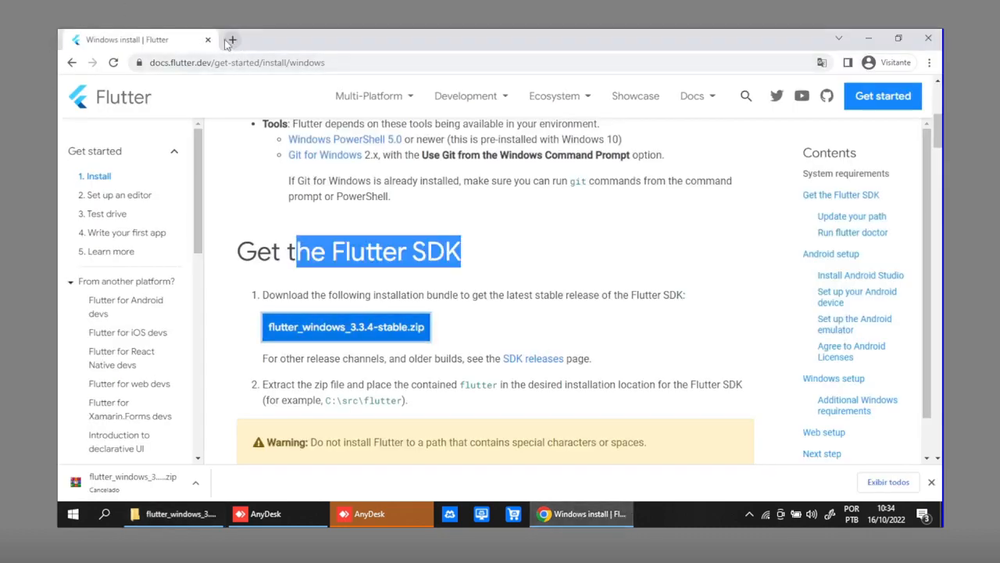
pyautogui.click(231, 40)
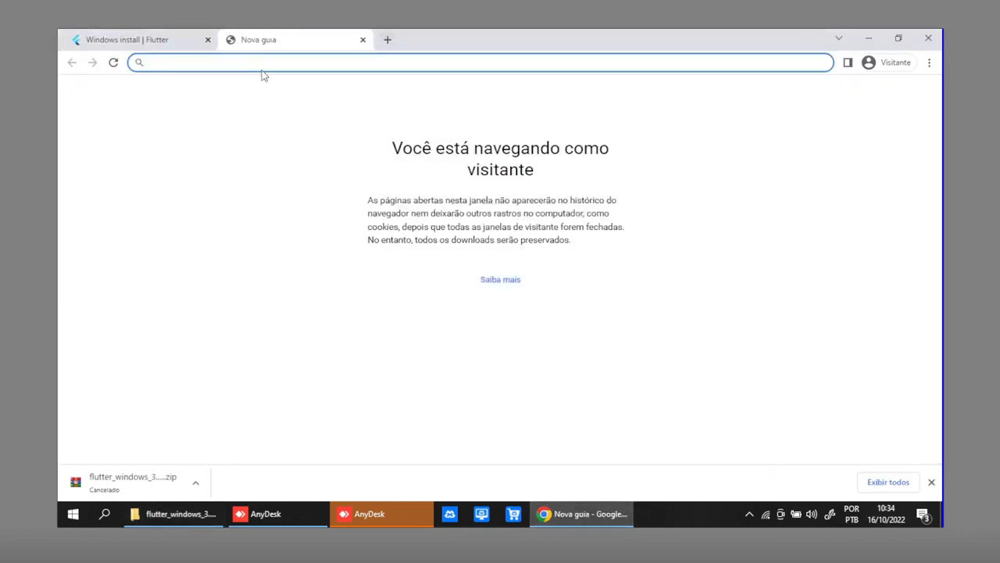
pyautogui.write('an')
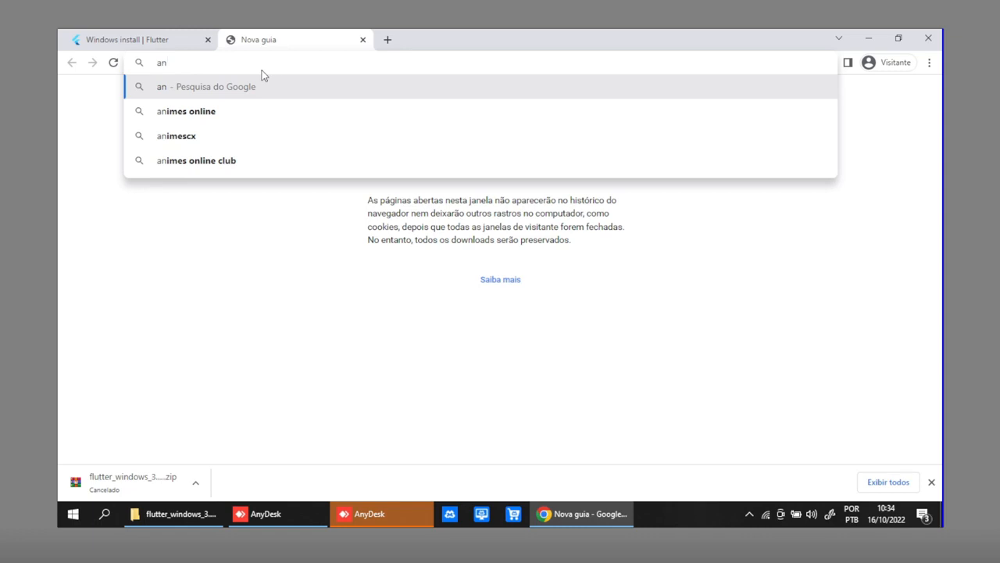
pyautogui.write('drid')
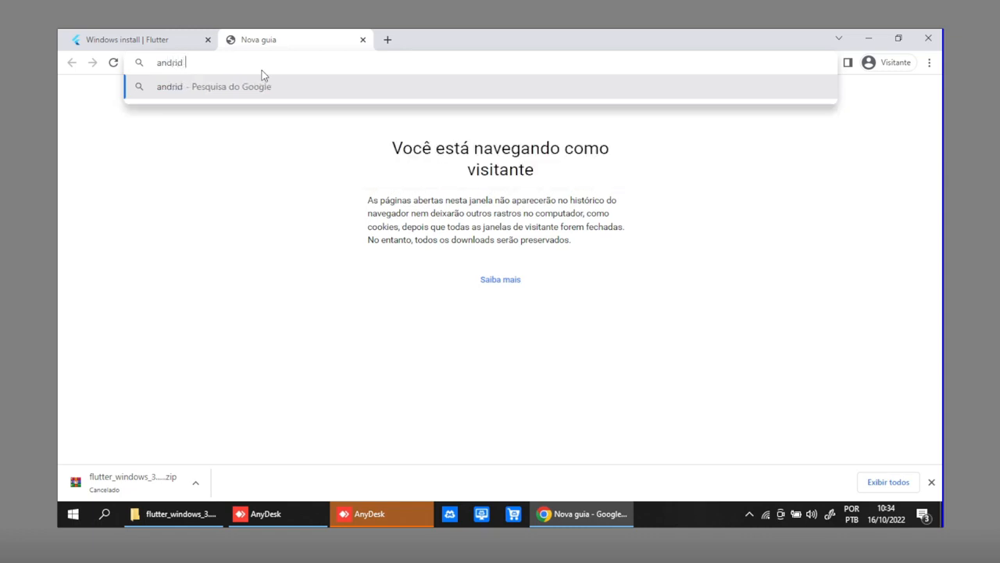
pyautogui.hotkey('ctrl', 'a')
pyautogui.write('andoi')
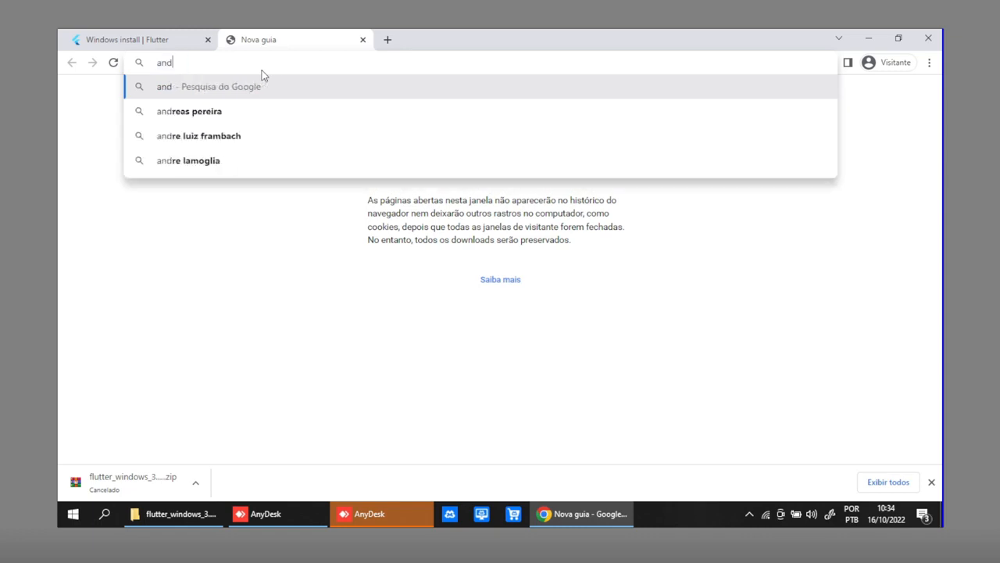
pyautogui.press('BackSpace')
pyautogui.press('BackSpace')
pyautogui.write('roi')
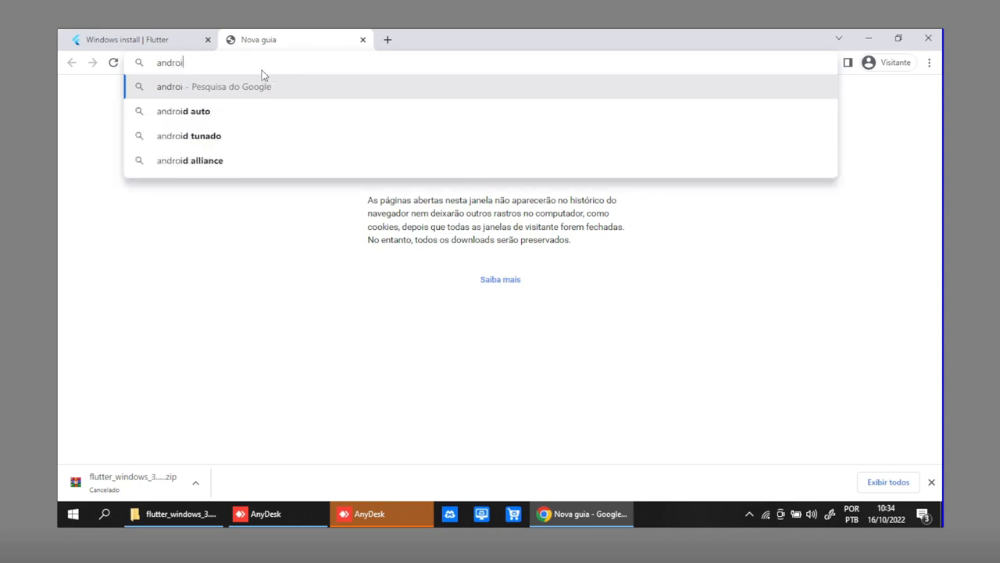
pyautogui.write('d s')
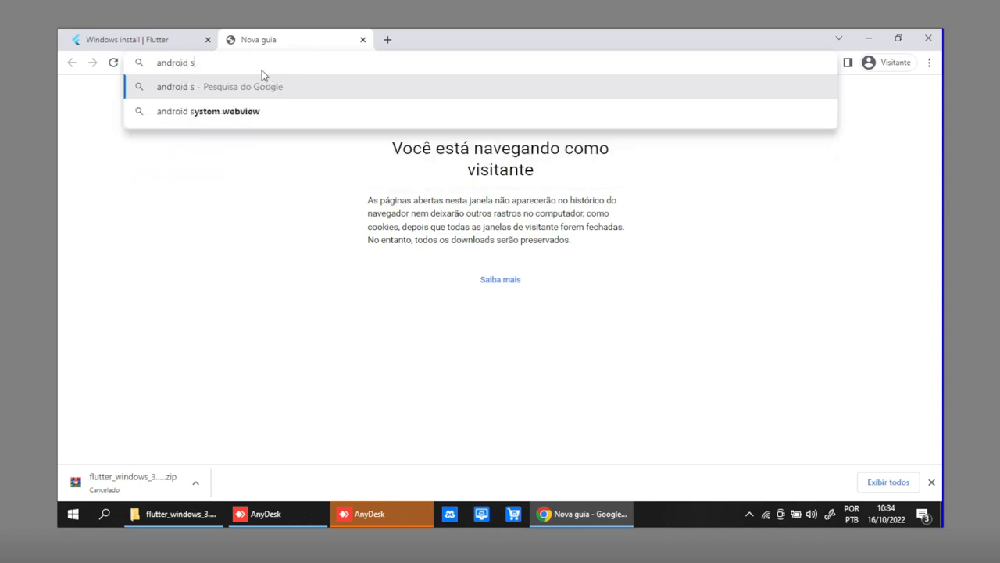
pyautogui.write('tudio')
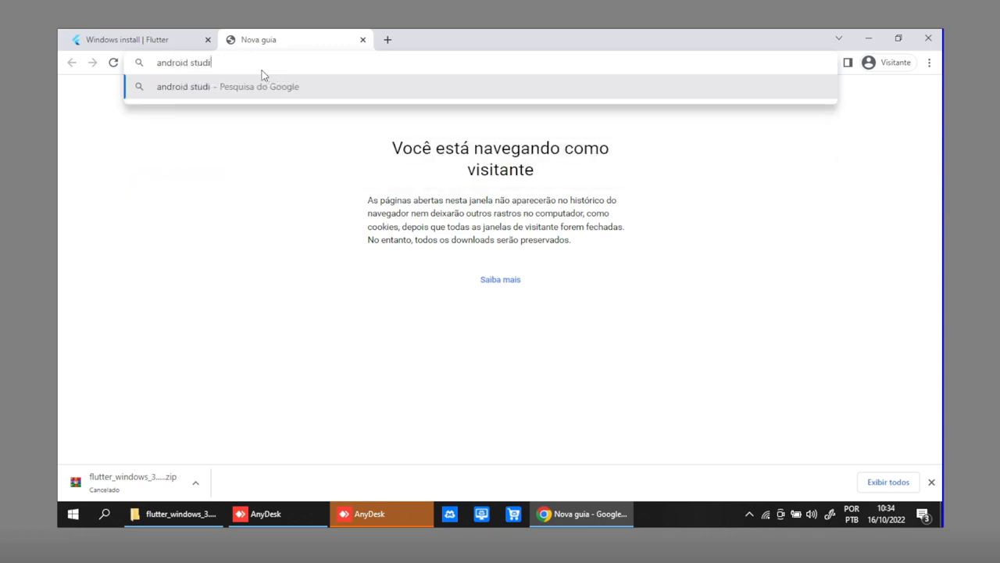
pyautogui.press('Return')
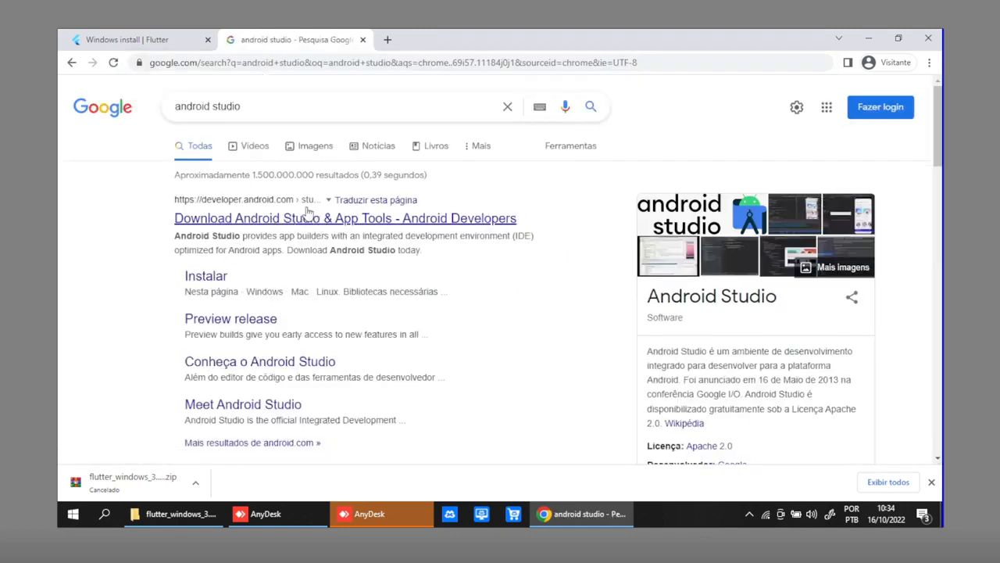
pyautogui.click(298, 220)
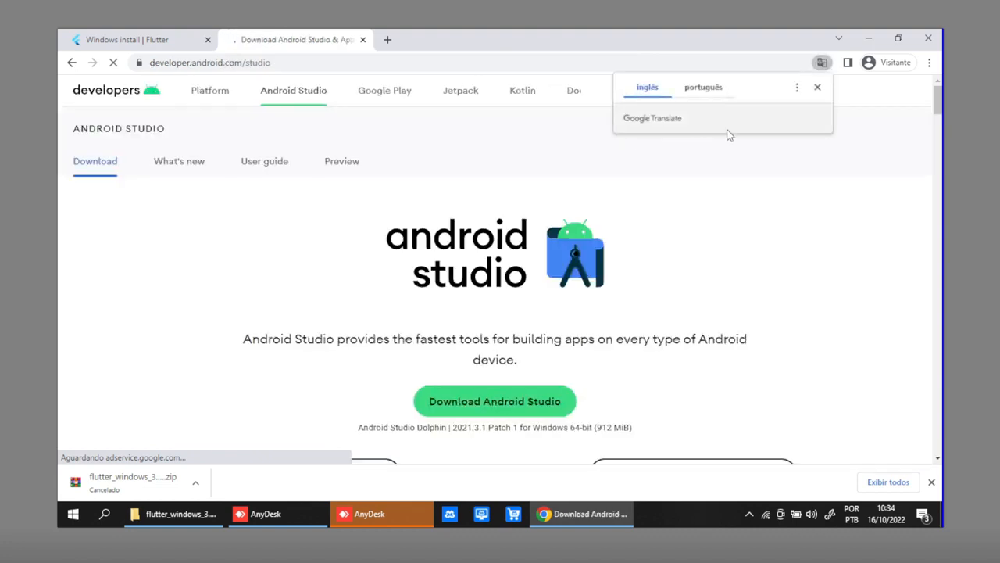
pyautogui.click(818, 87)
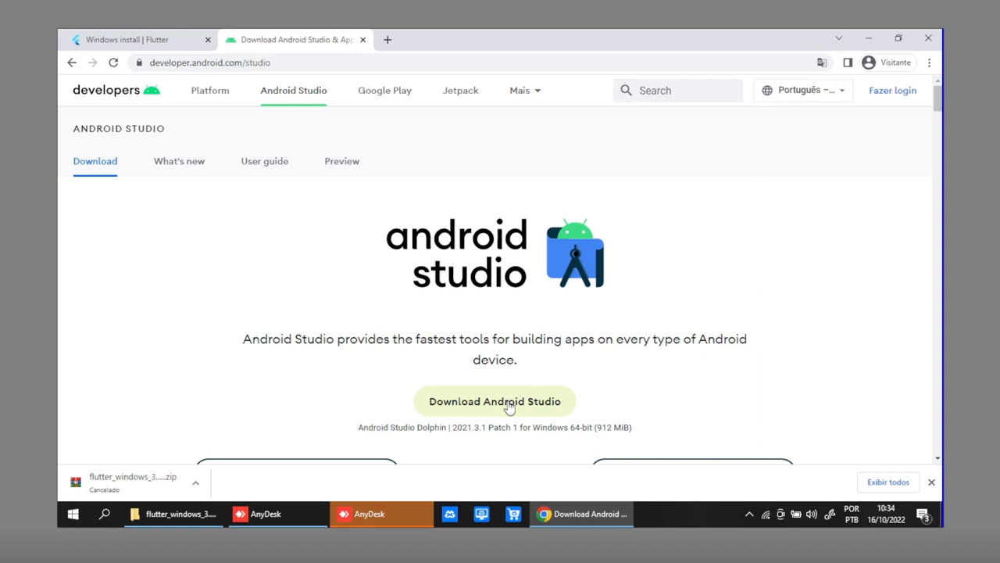
# - Switch to File Explorer and locate the android-studio-2021.3.1.17-windows installer in the instaladores folder
pyautogui.click(186, 514)
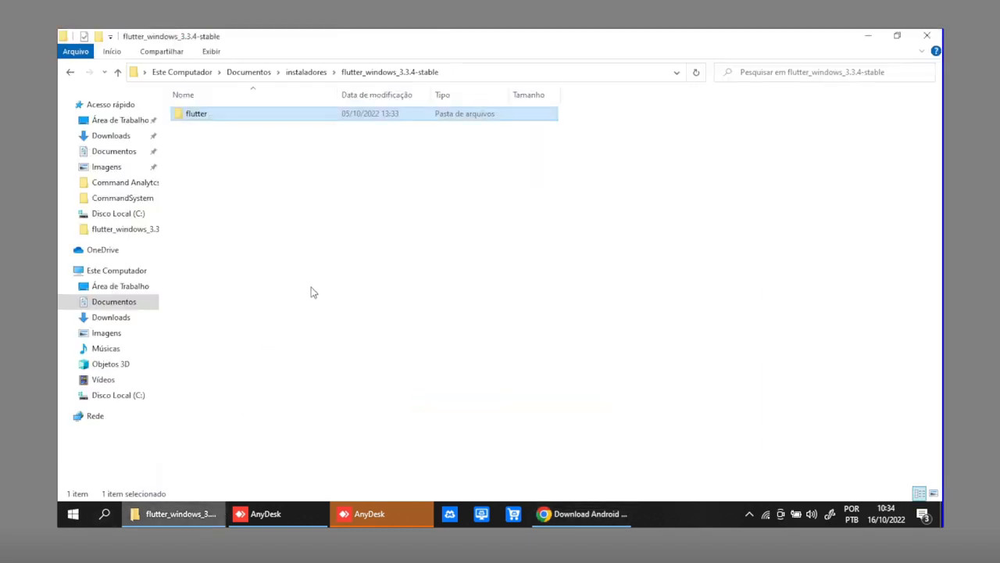
pyautogui.click(299, 72)
pyautogui.click(259, 128)
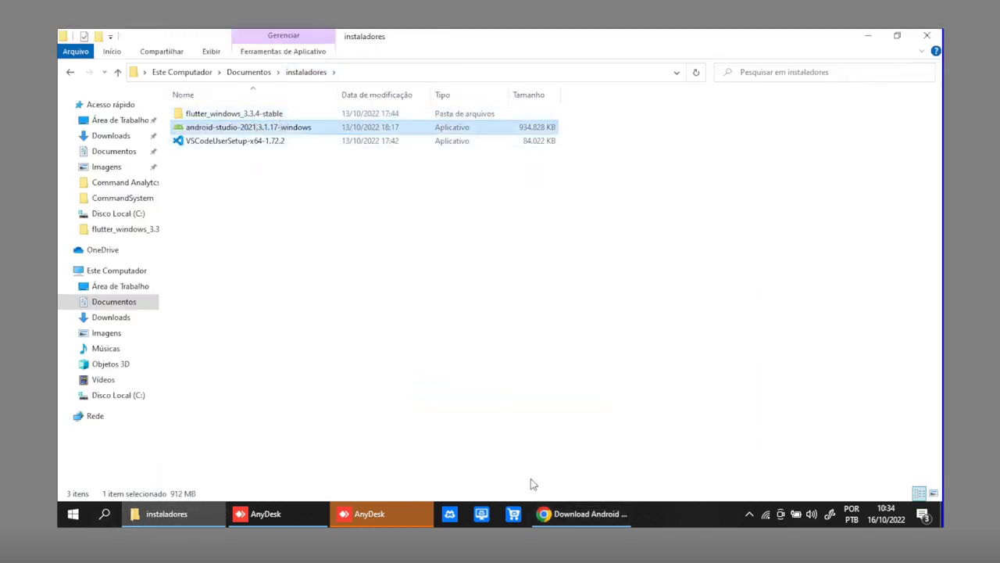
# - Switch to Chrome, search for vscode in a new tab, and open the Visual Studio Code site without the translation offer
pyautogui.click(585, 515)
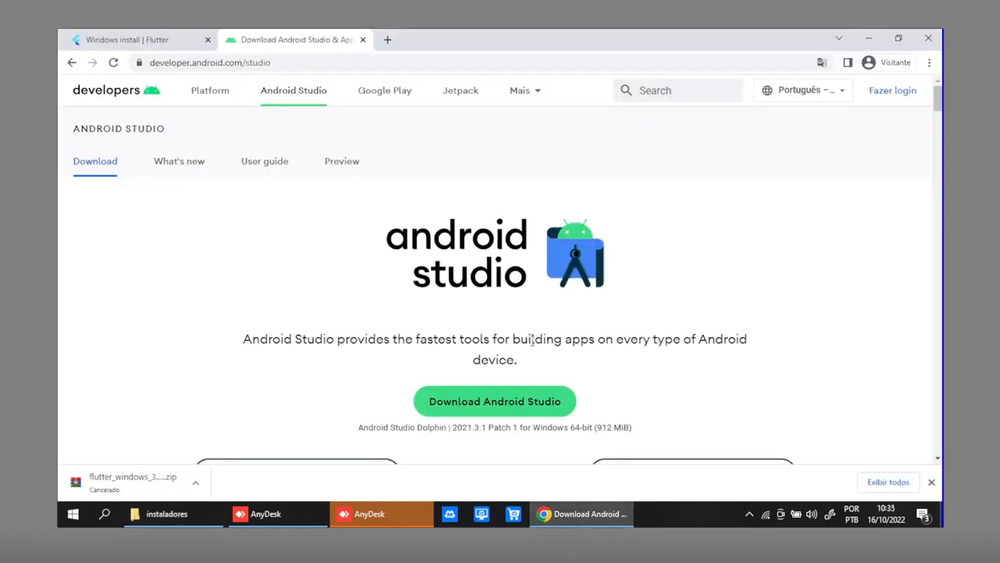
pyautogui.hotkey('ctrl', 't')
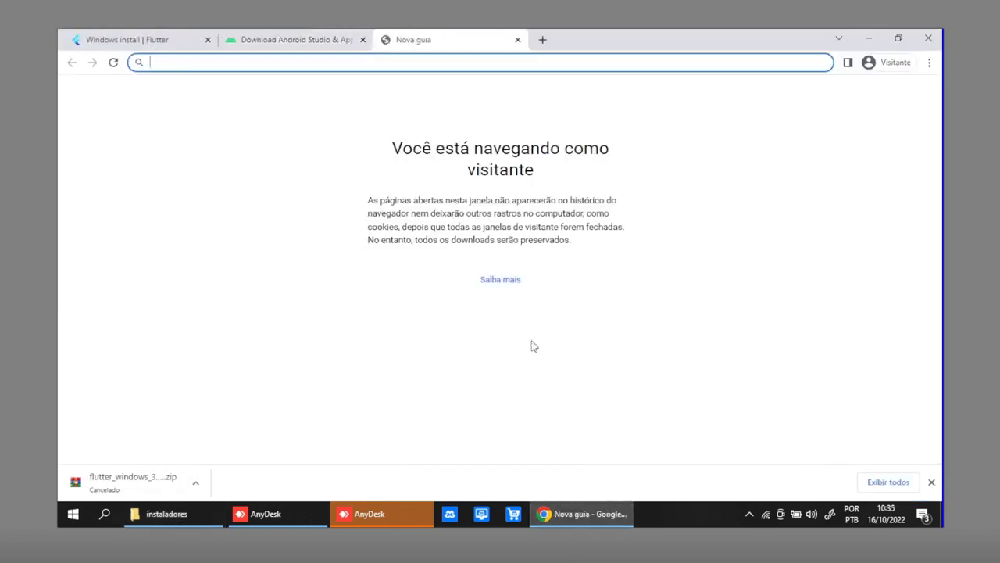
pyautogui.write('vscode')
pyautogui.press('Return')
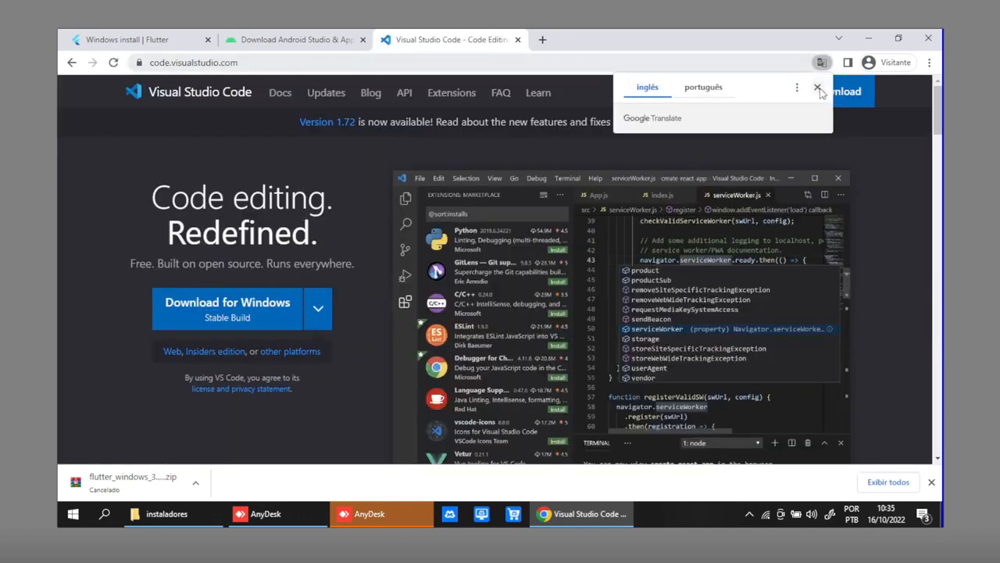
pyautogui.click(818, 87)
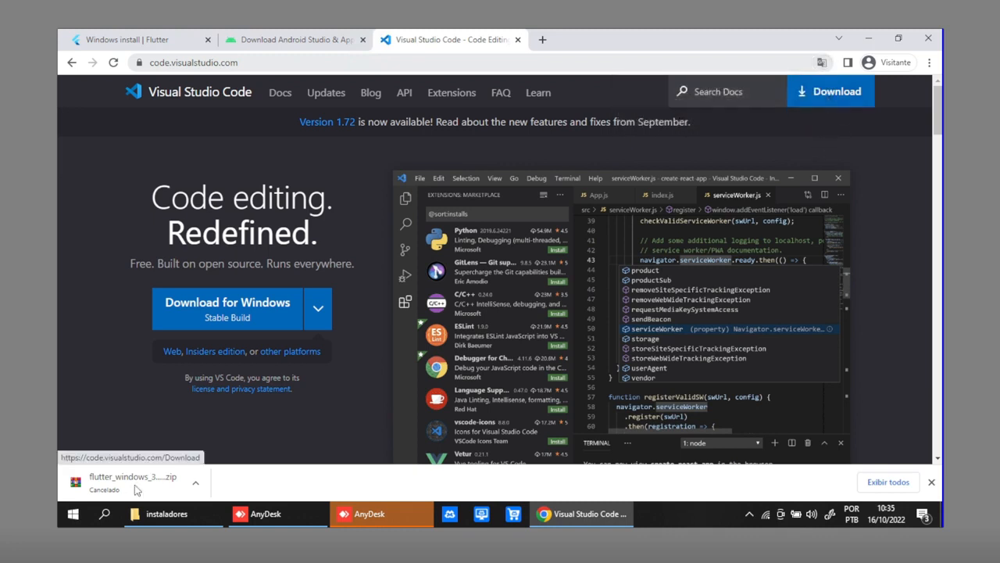
# - Switch to File Explorer, locate the VSCodeUserSetup-x64-1.72.2 installer in the instaladores folder, and clear the selection
pyautogui.click(177, 516)
pyautogui.click(250, 143)
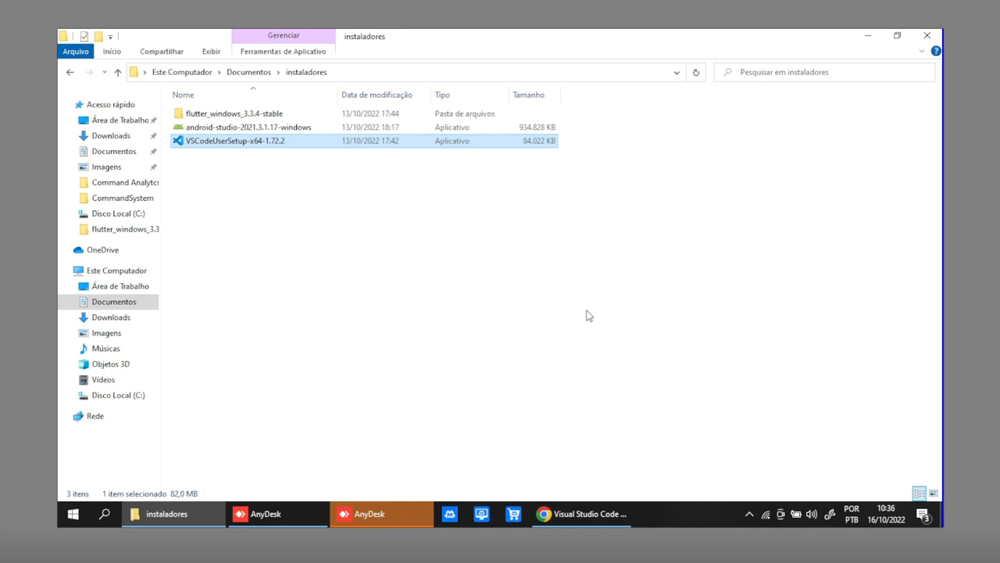
pyautogui.click(257, 171)
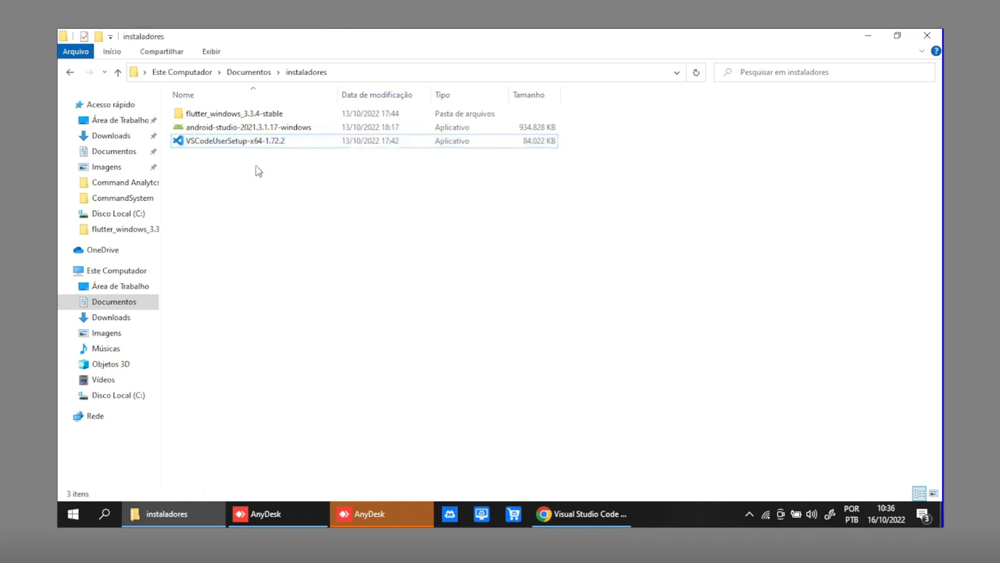
# - Copy the flutter folder from flutter_windows_3.3.4-stable into C:\src and open the copied folder
pyautogui.doubleClick(244, 115)
pyautogui.click(228, 113)
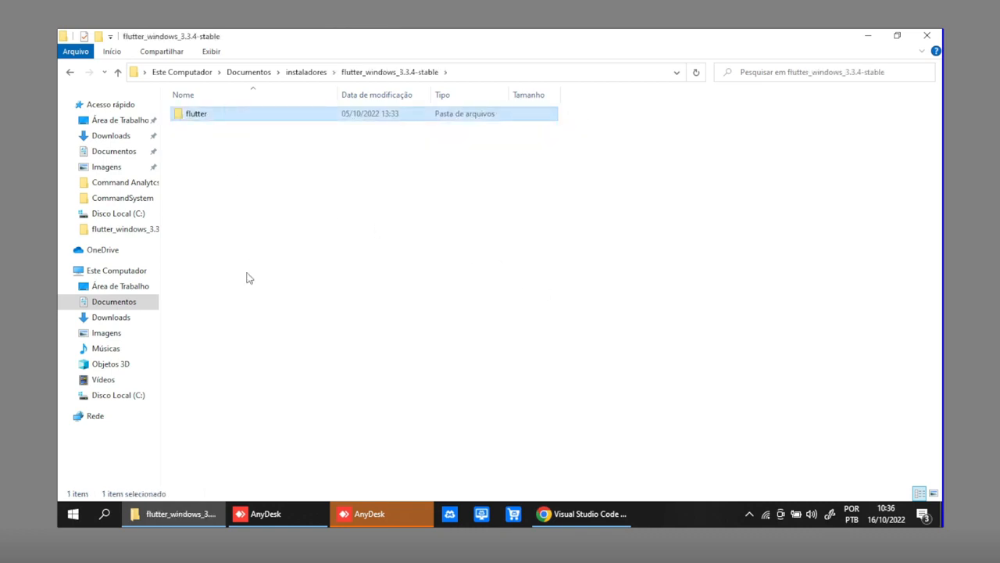
pyautogui.click(125, 395)
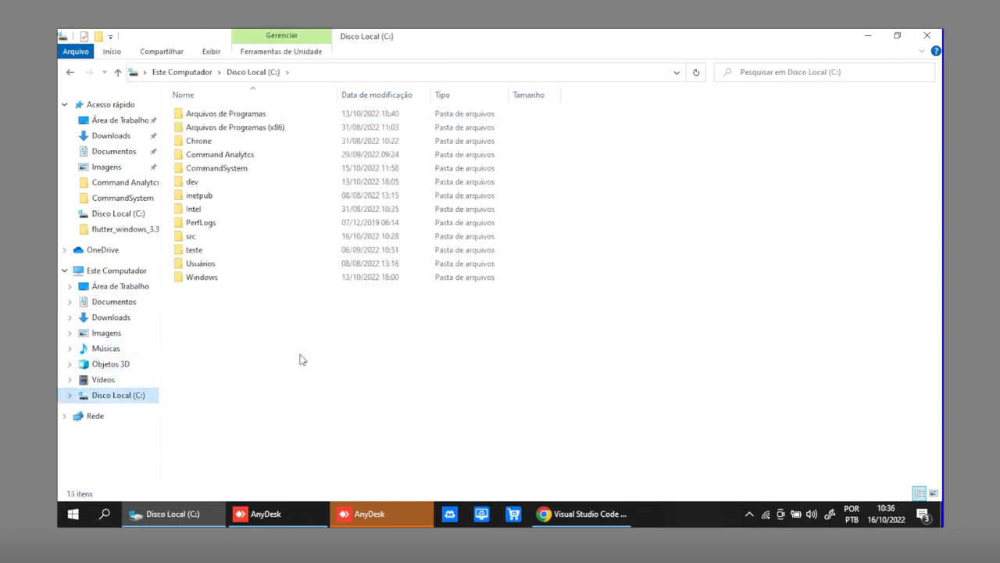
pyautogui.doubleClick(193, 238)
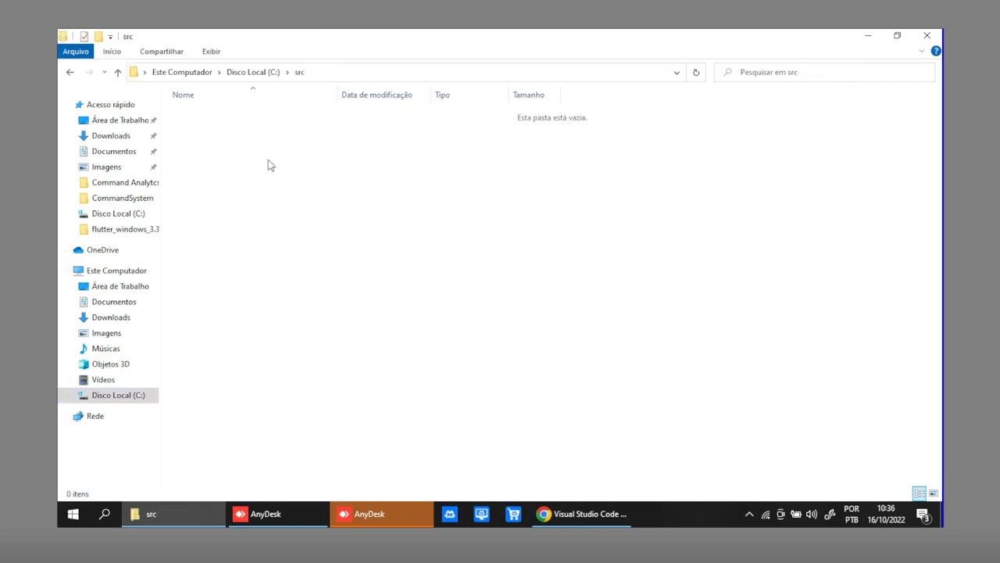
pyautogui.click(246, 72)
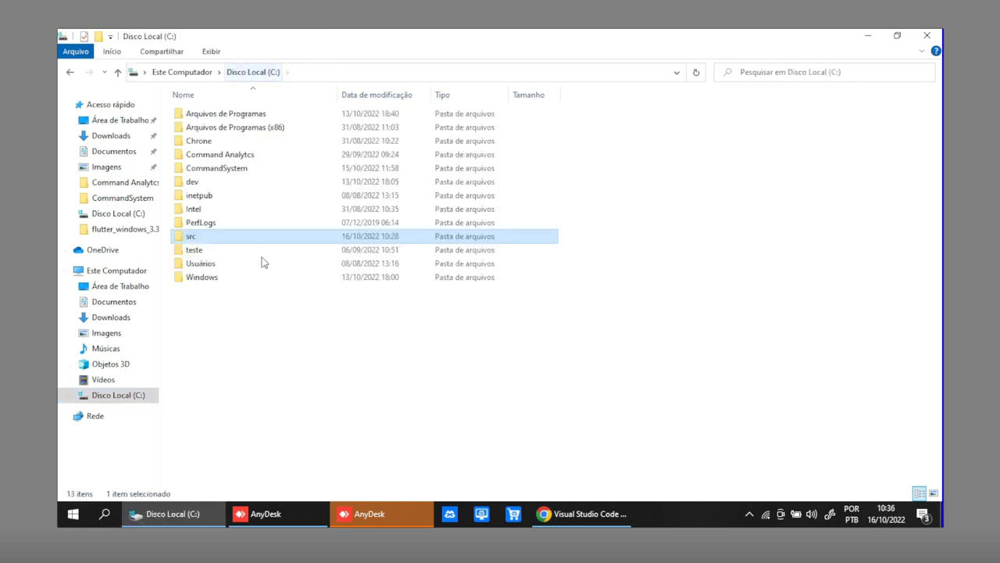
pyautogui.doubleClick(195, 236)
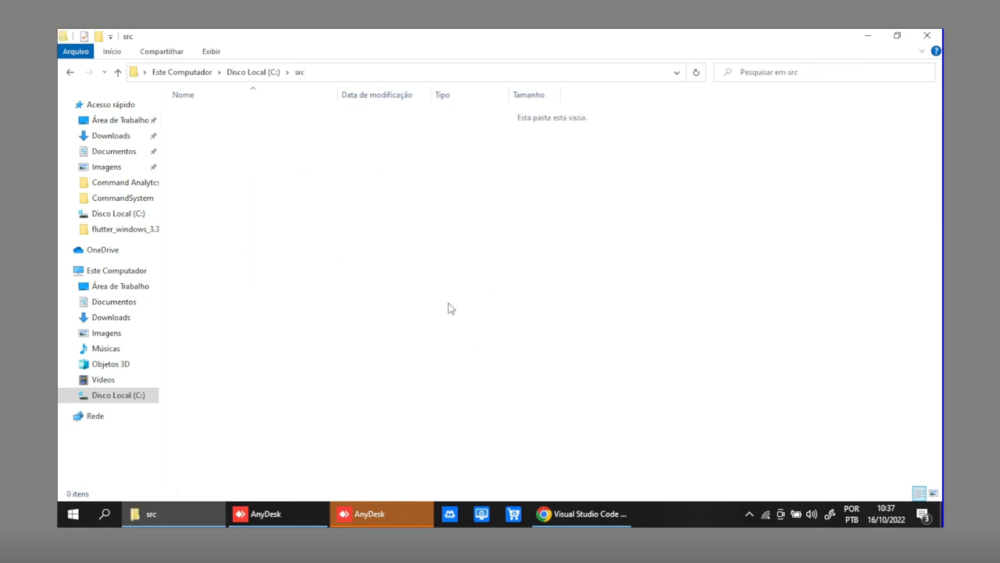
pyautogui.hotkey('ctrl', 'v')
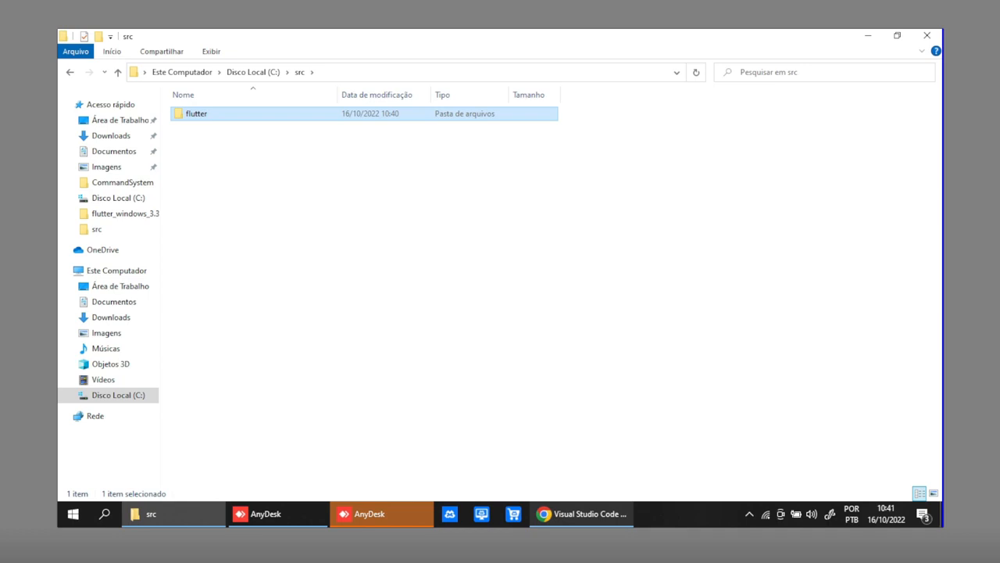
pyautogui.click(311, 196)
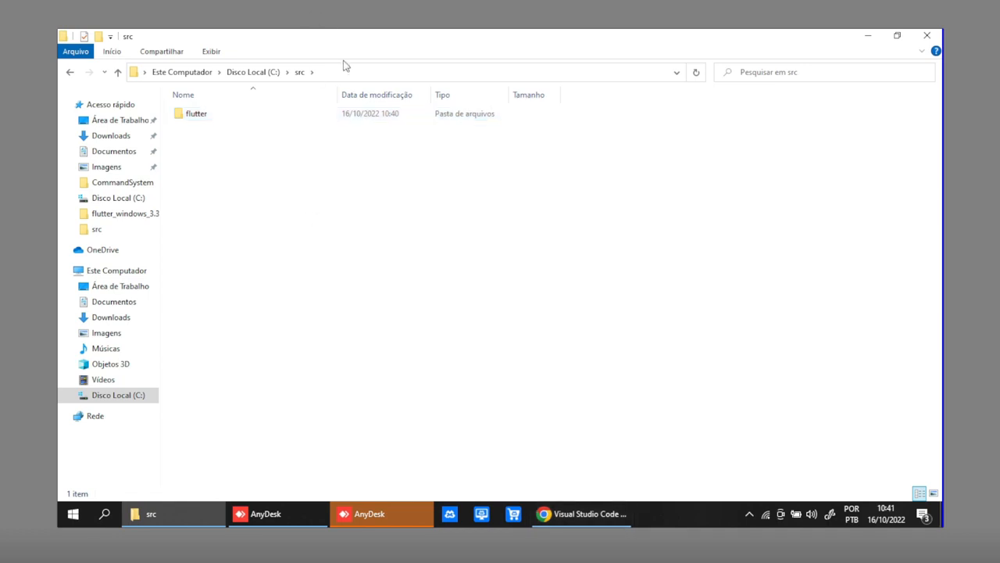
pyautogui.doubleClick(196, 115)
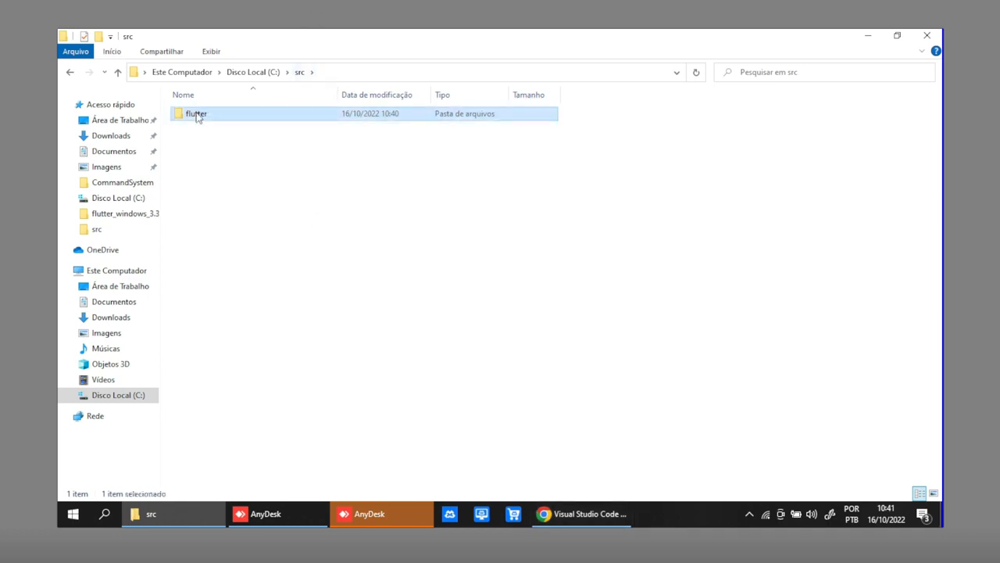
# - Open a Command Prompt and change to the directory c:/src/flutter
pyautogui.press('super+r')
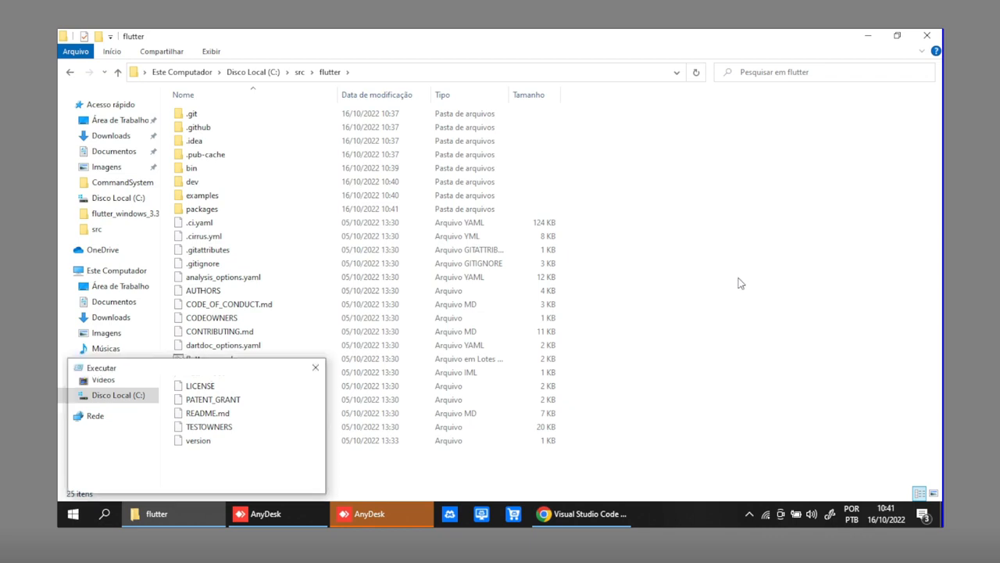
pyautogui.write('cmd')
pyautogui.press('Return')
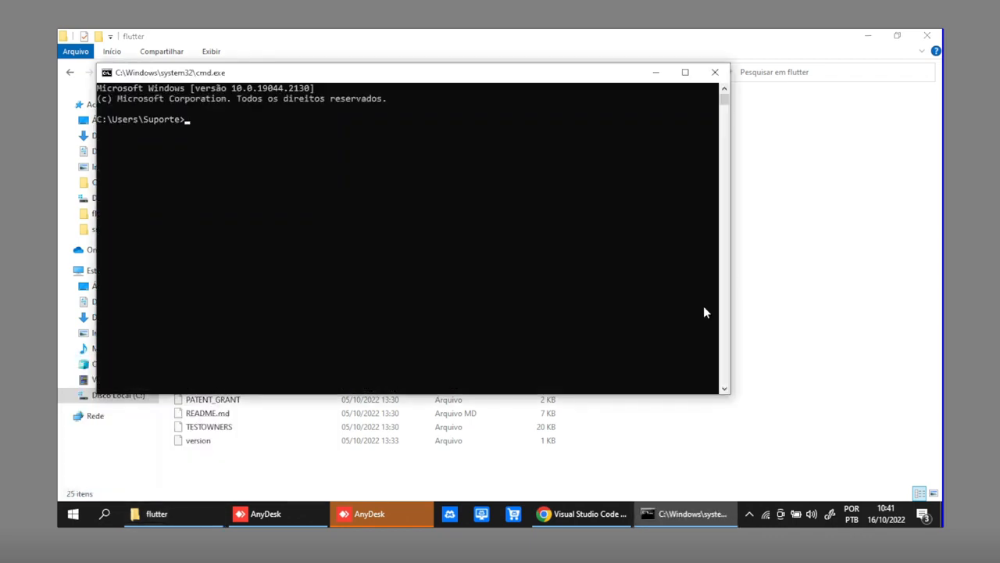
pyautogui.moveTo(421, 79); pyautogui.dragTo(527, 150)
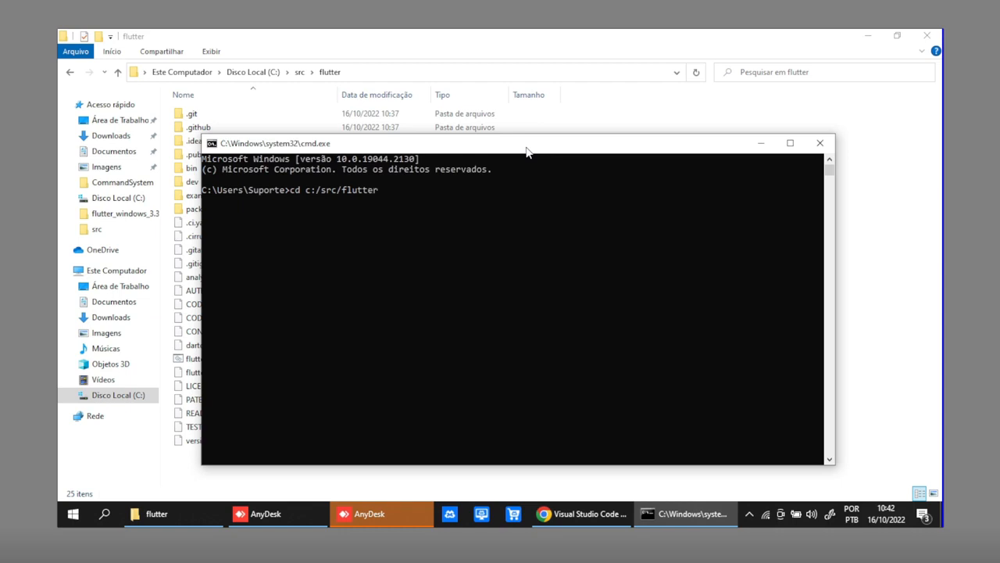
pyautogui.press('Return')
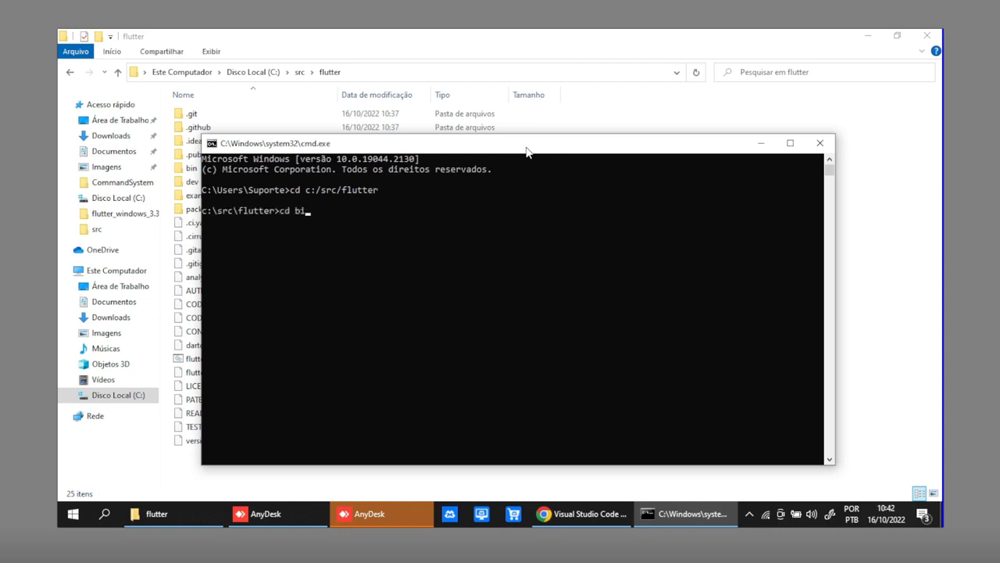
# - Change to the bin subdirectory and run the flutter command there
pyautogui.press('Return')
pyautogui.write('flutteer')
pyautogui.press('Return')
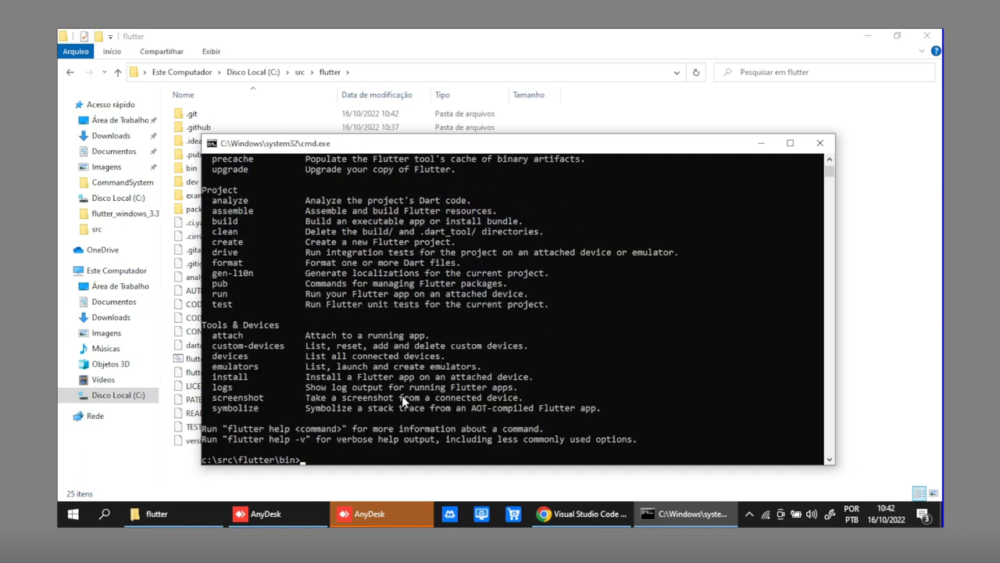
# - Find the system environment variables settings with a Windows search for varia and start a new entry in the user Path variable
pyautogui.click(105, 513)
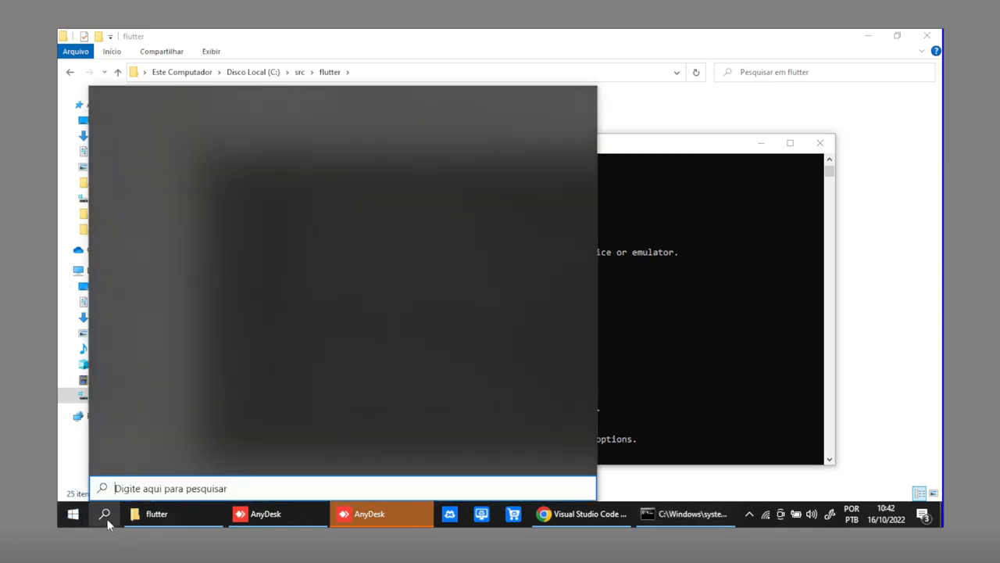
pyautogui.write('varia')
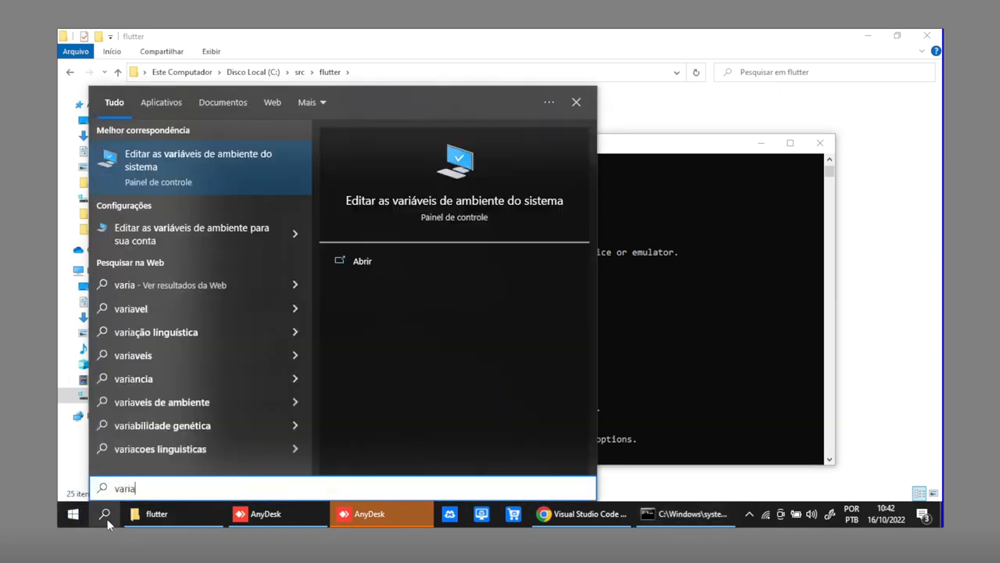
pyautogui.click(246, 177)
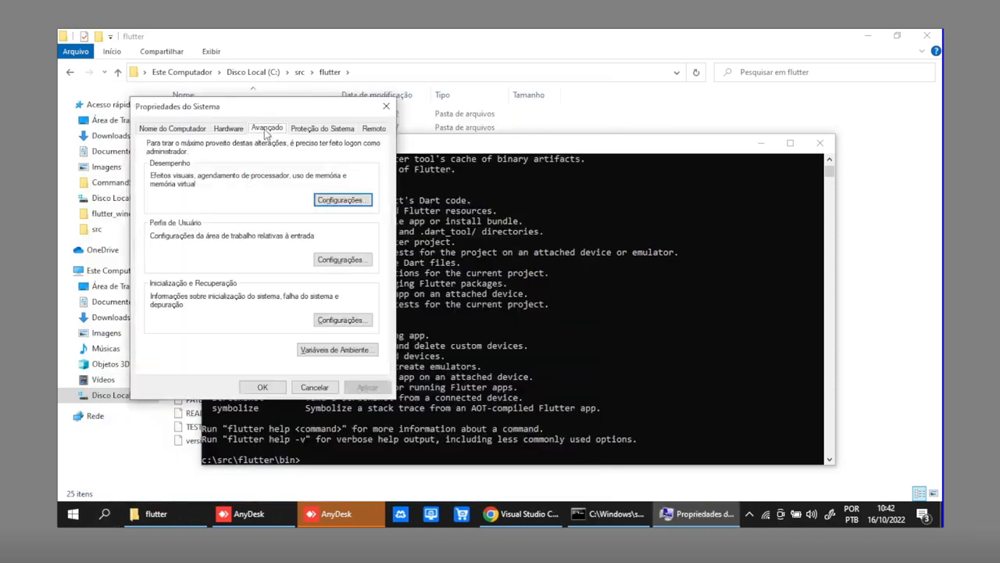
pyautogui.click(351, 359)
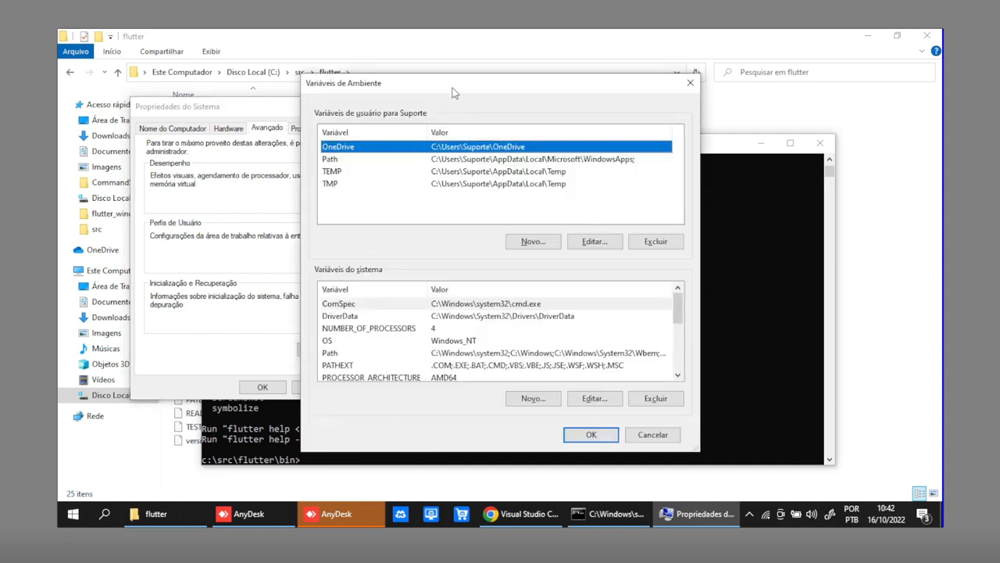
pyautogui.moveTo(391, 82); pyautogui.dragTo(434, 88)
pyautogui.click(414, 165)
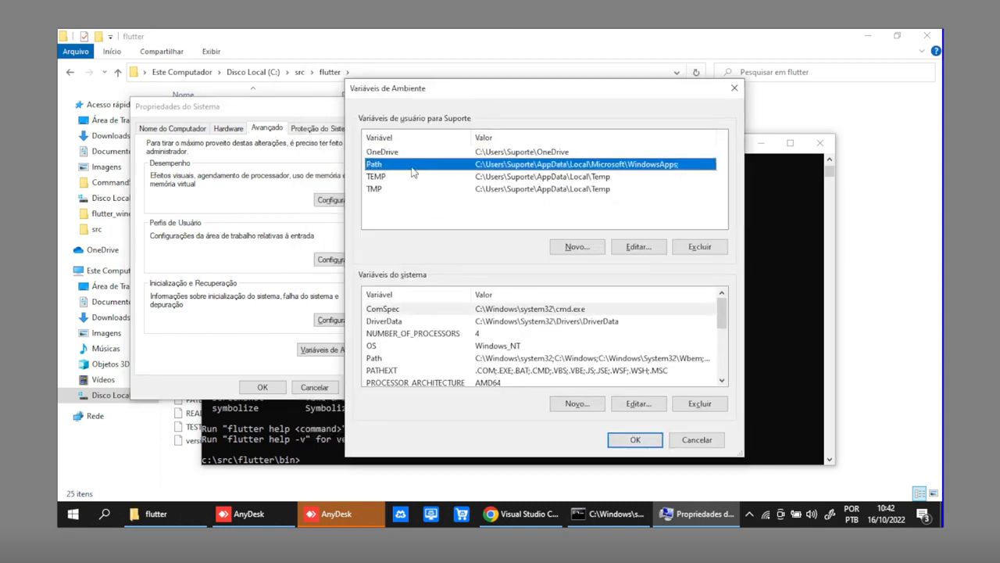
pyautogui.click(633, 249)
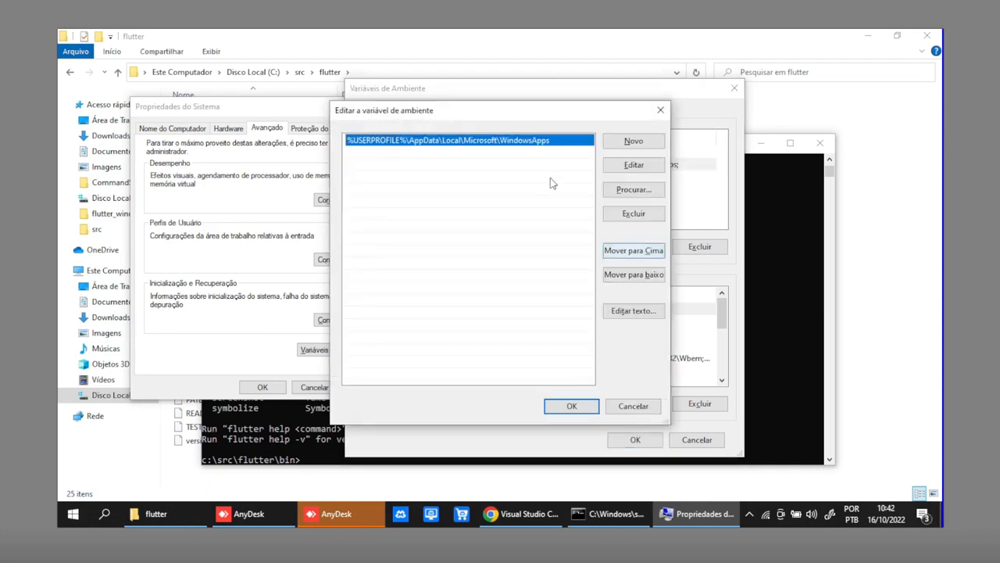
pyautogui.click(639, 143)
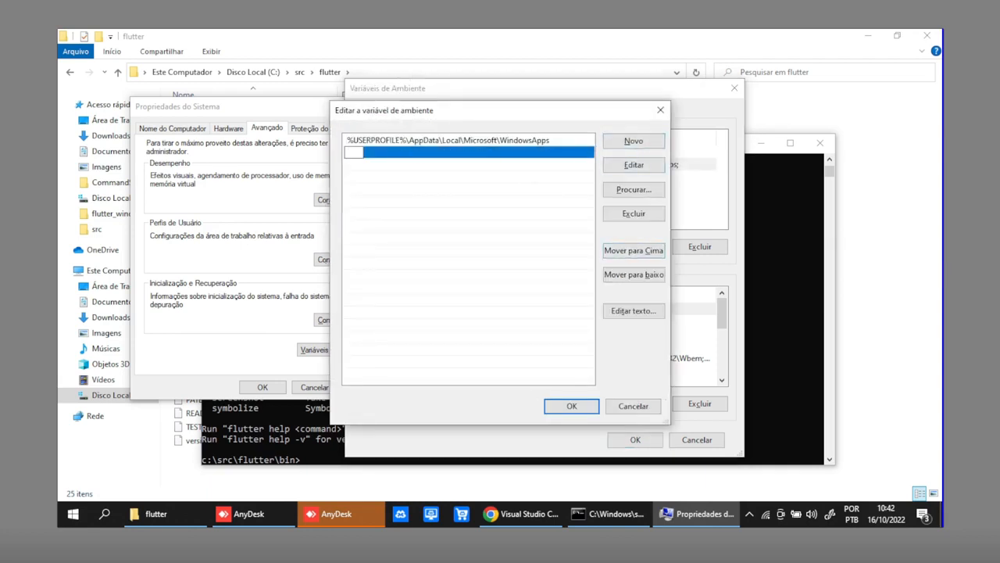
# - Switch to File Explorer, open the bin folder inside flutter, and copy its full path
pyautogui.click(830, 244)
pyautogui.click(877, 246)
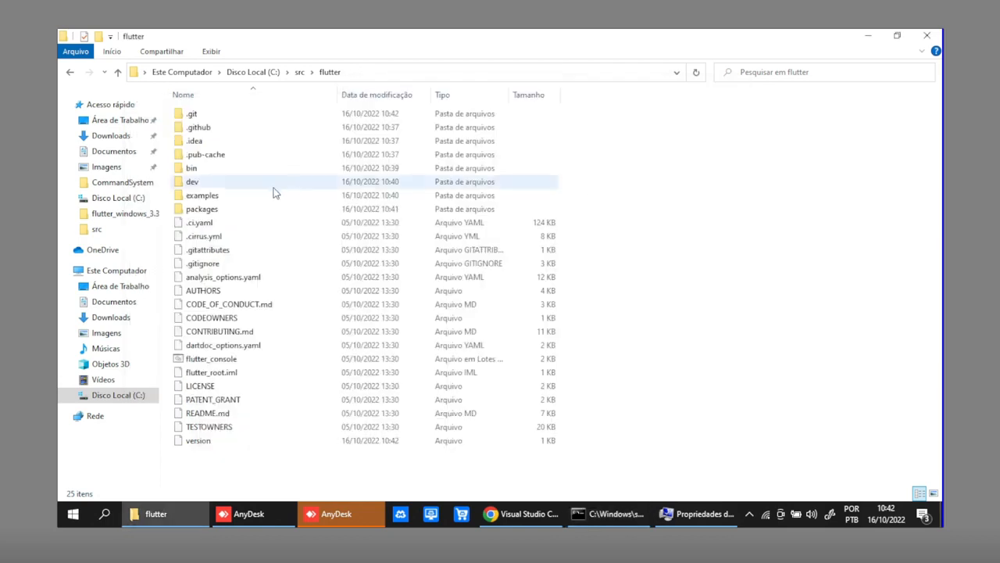
pyautogui.doubleClick(207, 172)
pyautogui.click(406, 74)
pyautogui.hotkey('ctrl', 'c')
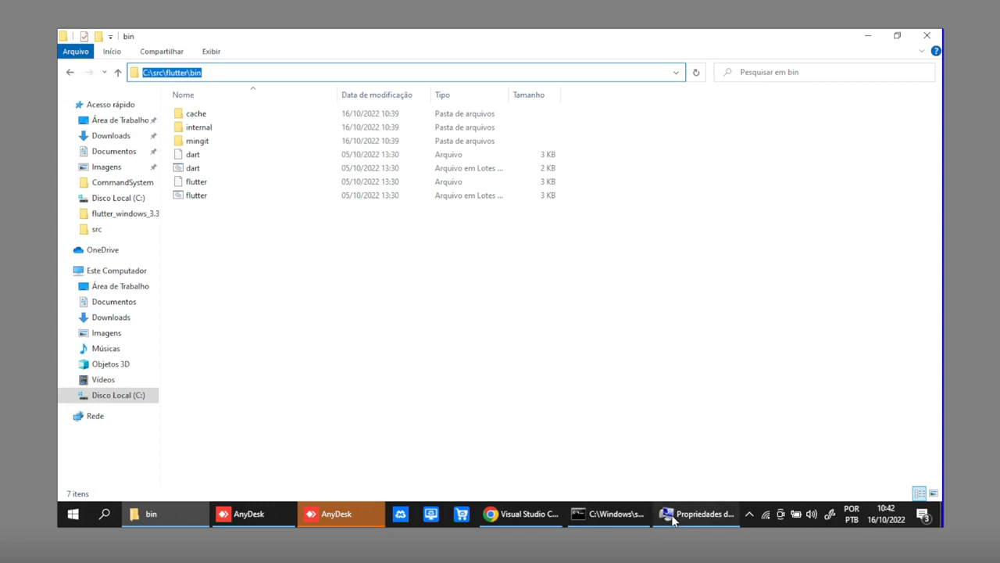
# - Return to System Properties, add C:\src\flutter\bin as a new user Path entry, and confirm all dialogs
pyautogui.click(672, 519)
pyautogui.click(624, 142)
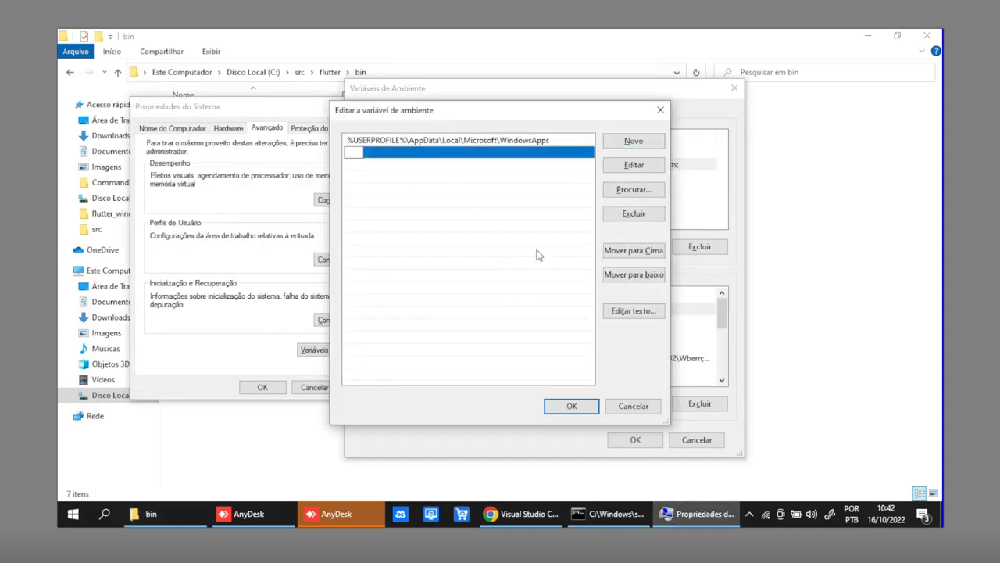
pyautogui.hotkey('ctrl', 'v')
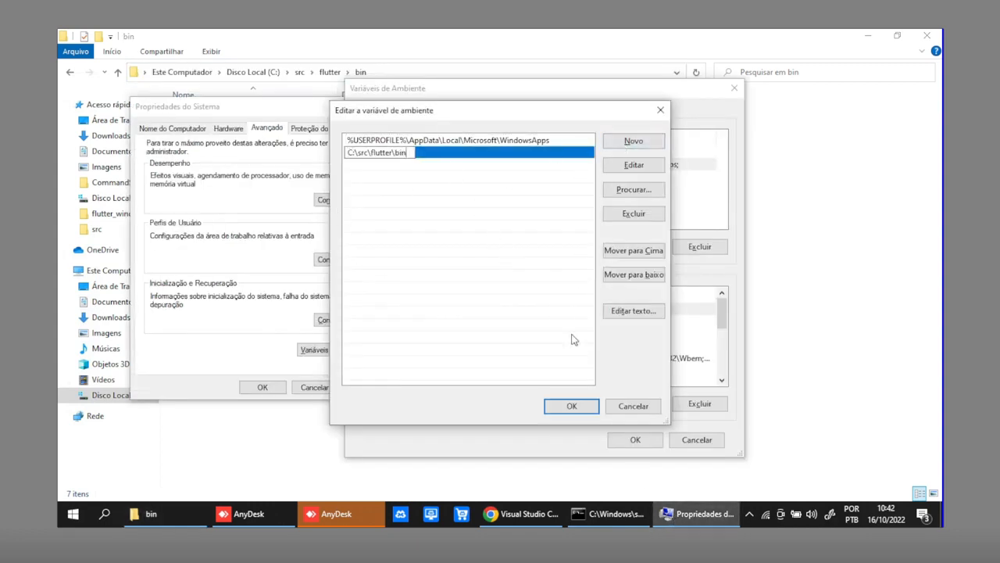
pyautogui.click(572, 406)
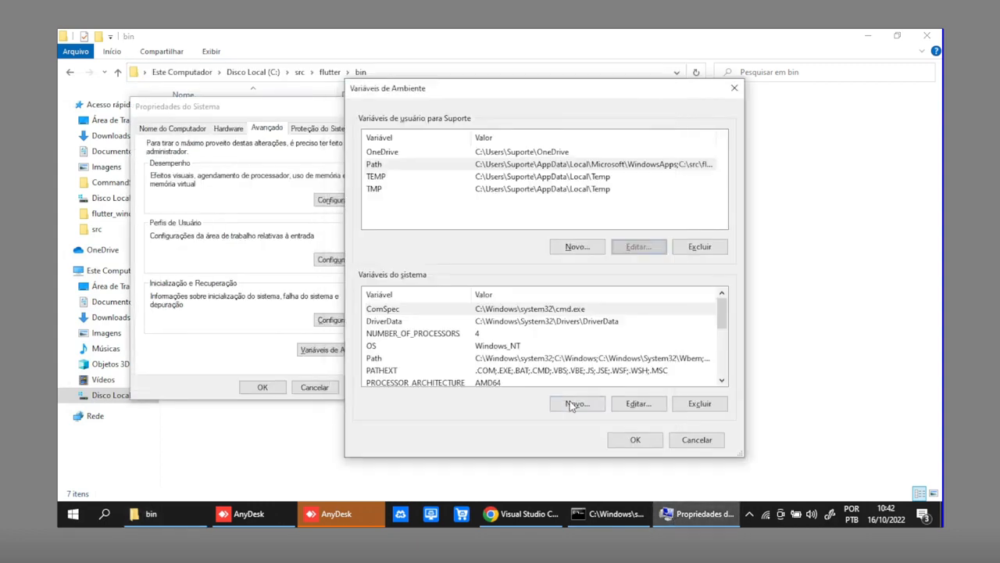
pyautogui.click(634, 441)
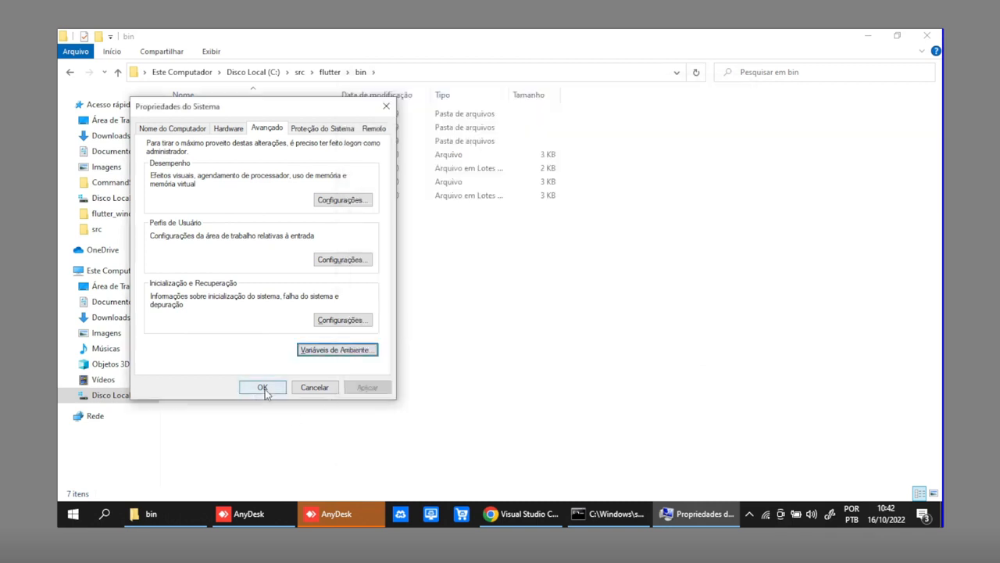
pyautogui.click(264, 392)
# - Open a new Command Prompt and run flutter from the default user directory to test the Path entry
pyautogui.click(703, 523)
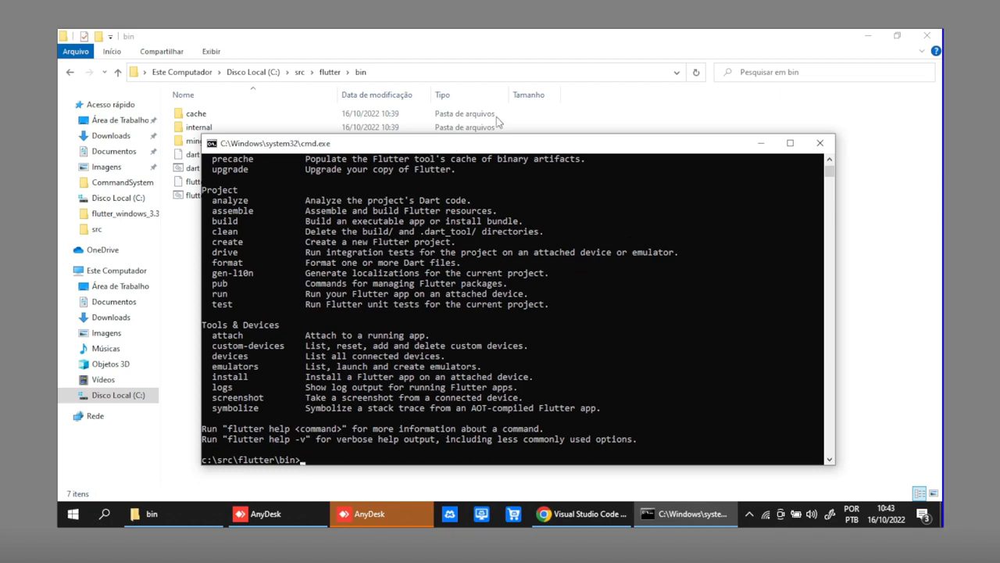
pyautogui.moveTo(454, 146); pyautogui.dragTo(470, 114)
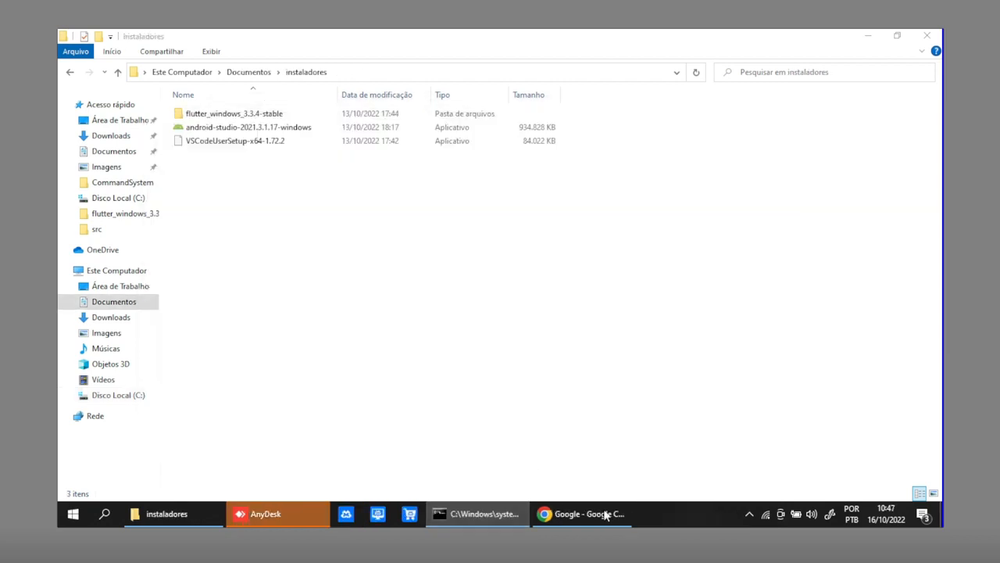
pyautogui.press('super+r')
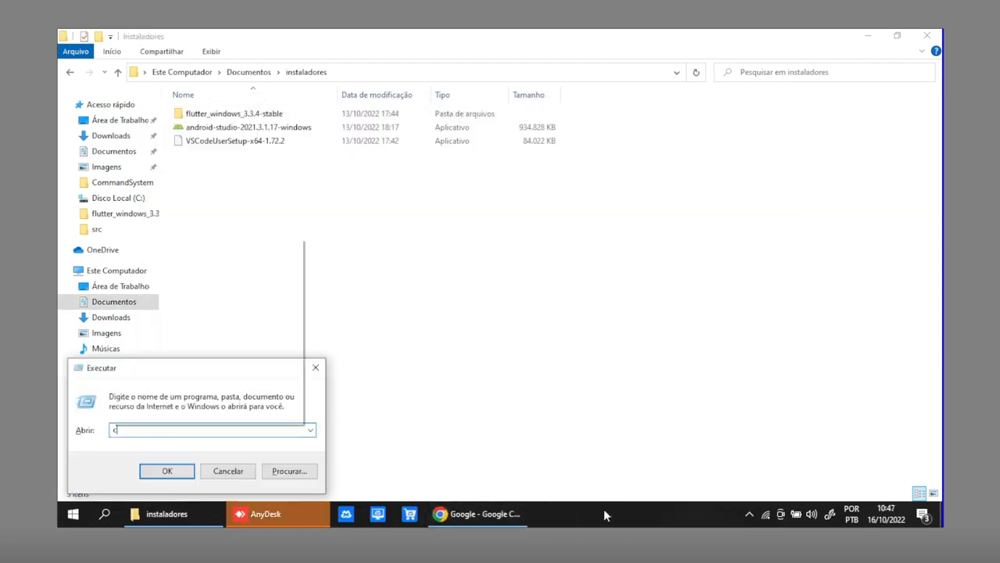
pyautogui.write('cmd')
pyautogui.press('Return')
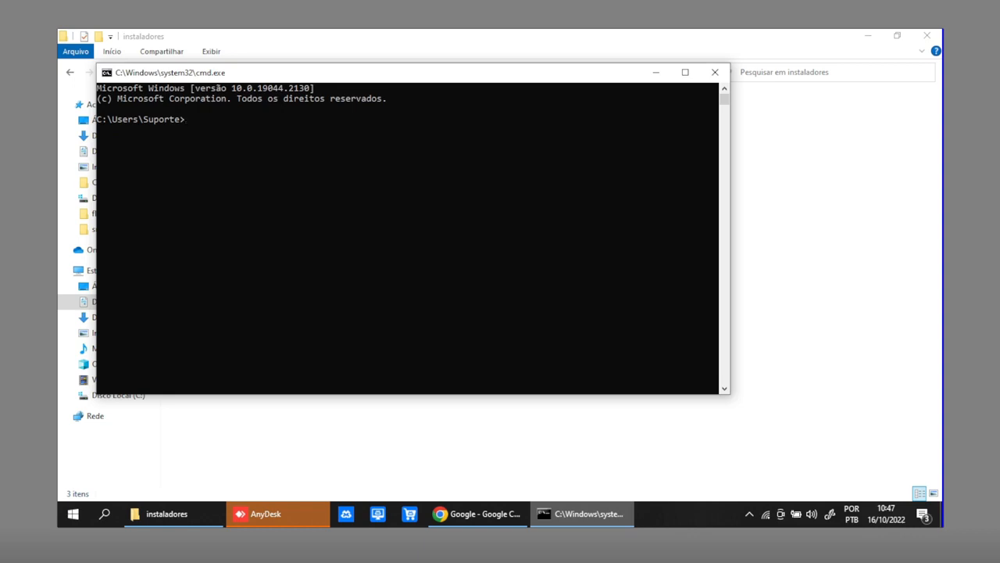
pyautogui.moveTo(343, 99); pyautogui.dragTo(519, 76)
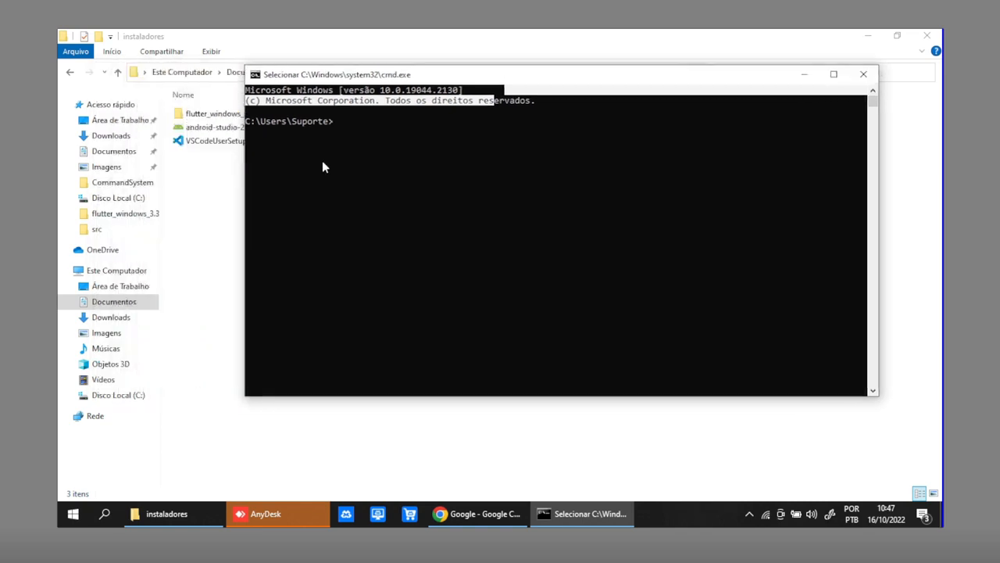
pyautogui.click(372, 141)
pyautogui.write('flutter')
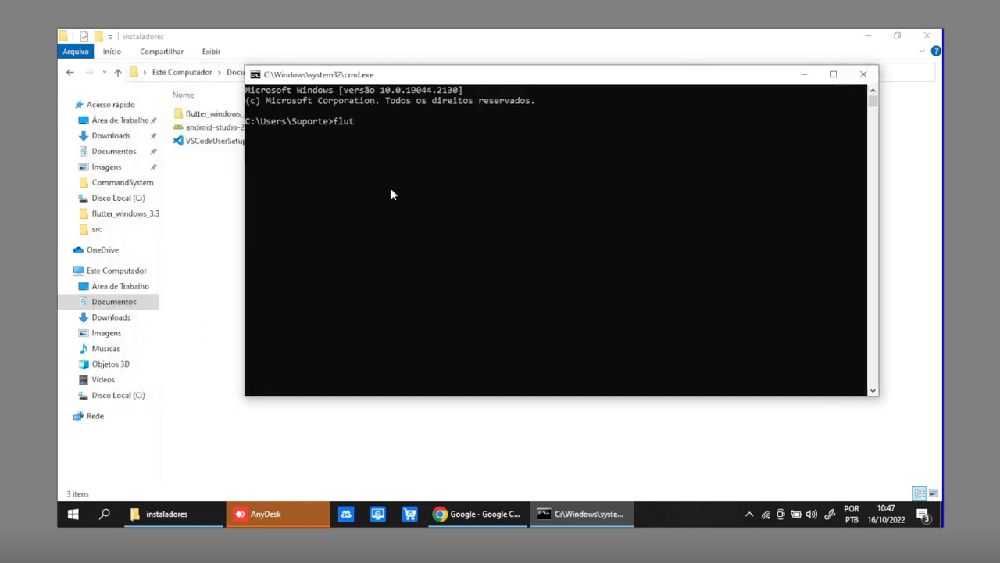
pyautogui.press('Return')
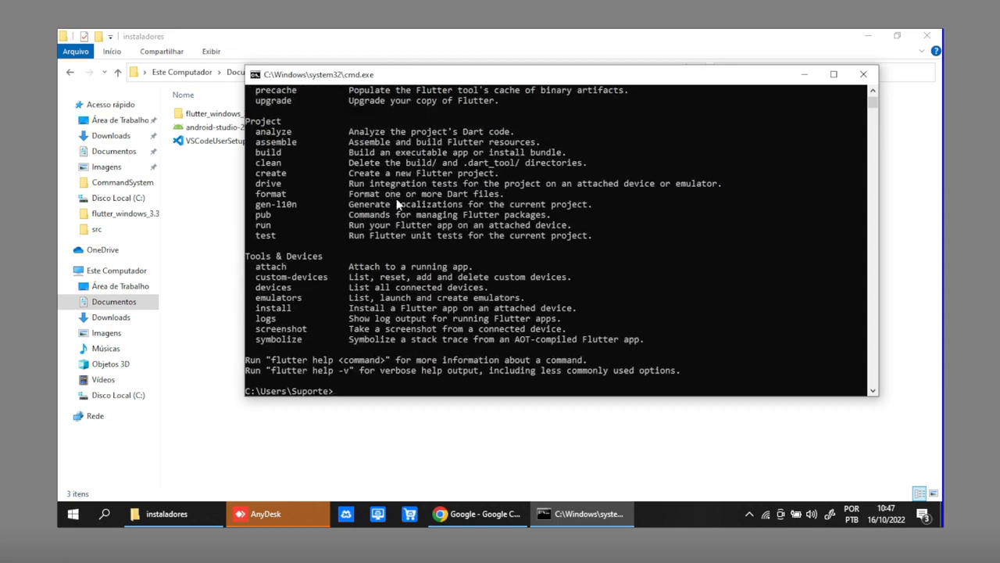
# - Minimize the Command Prompt and launch the android-studio-2021.3.1.17-windows installer from the instaladores folder
pyautogui.click(804, 74)
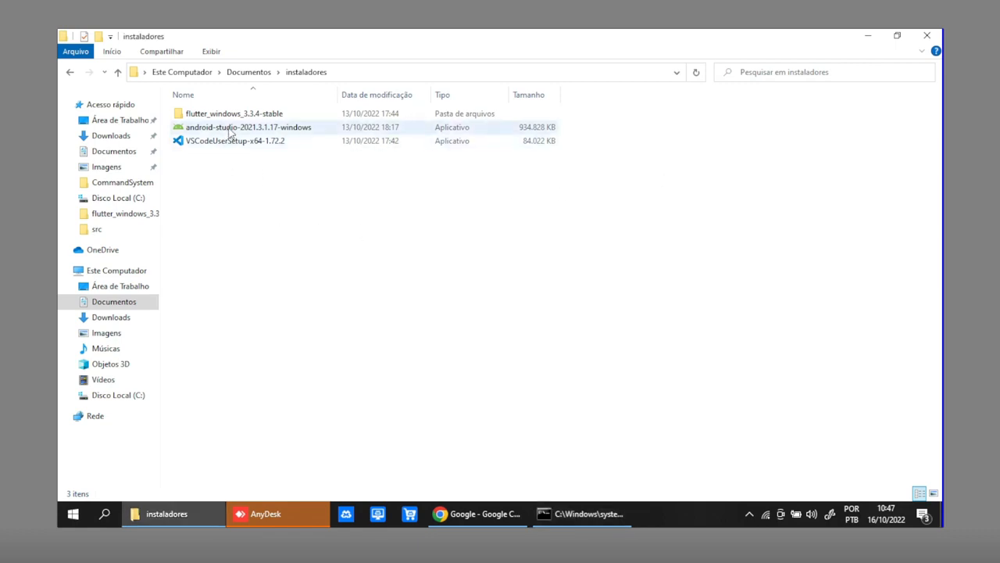
pyautogui.doubleClick(229, 130)
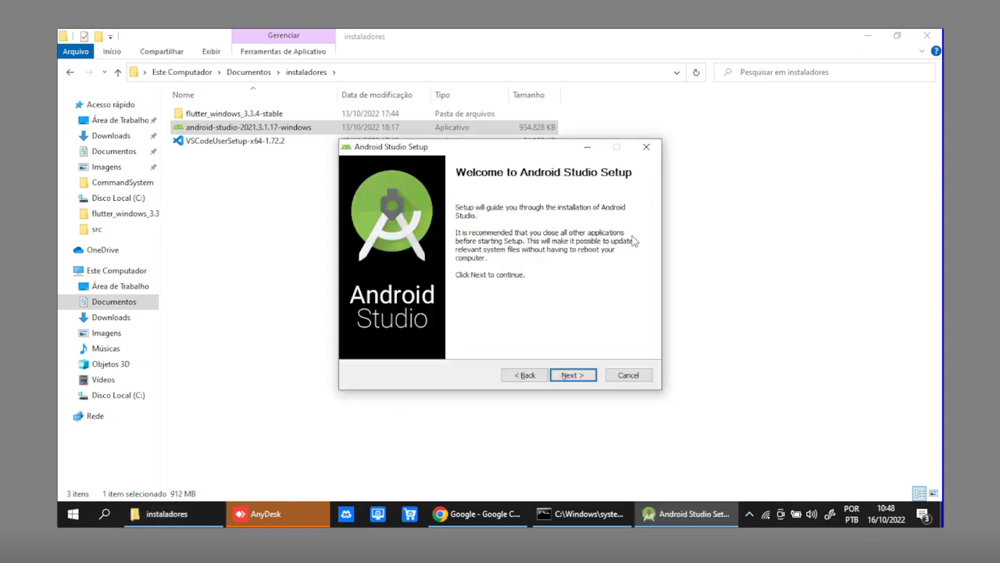
# - Install Android Studio with the Android Virtual Device component and default location and Start Menu folder, and start it on finishing
pyautogui.click(572, 376)
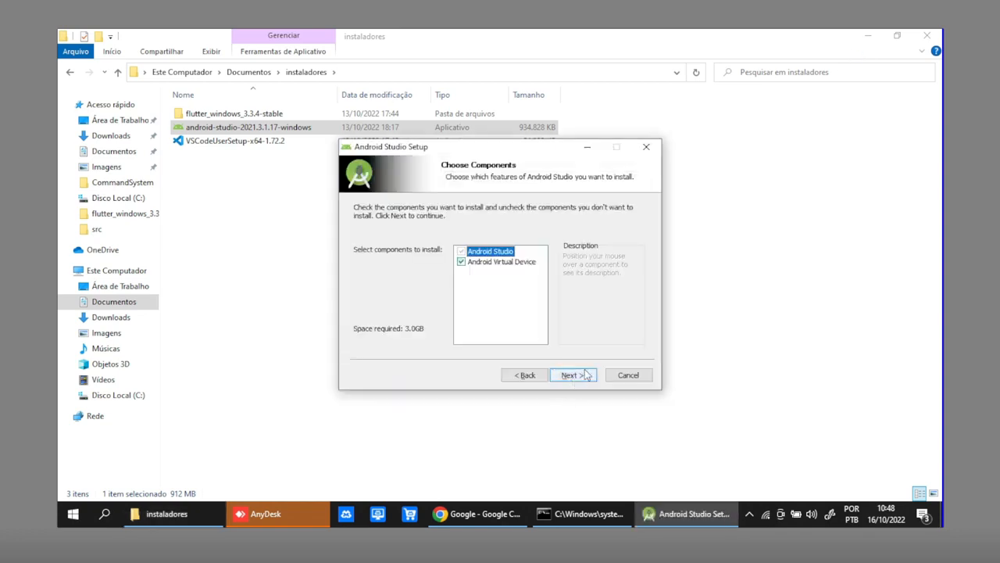
pyautogui.click(574, 375)
pyautogui.click(584, 375)
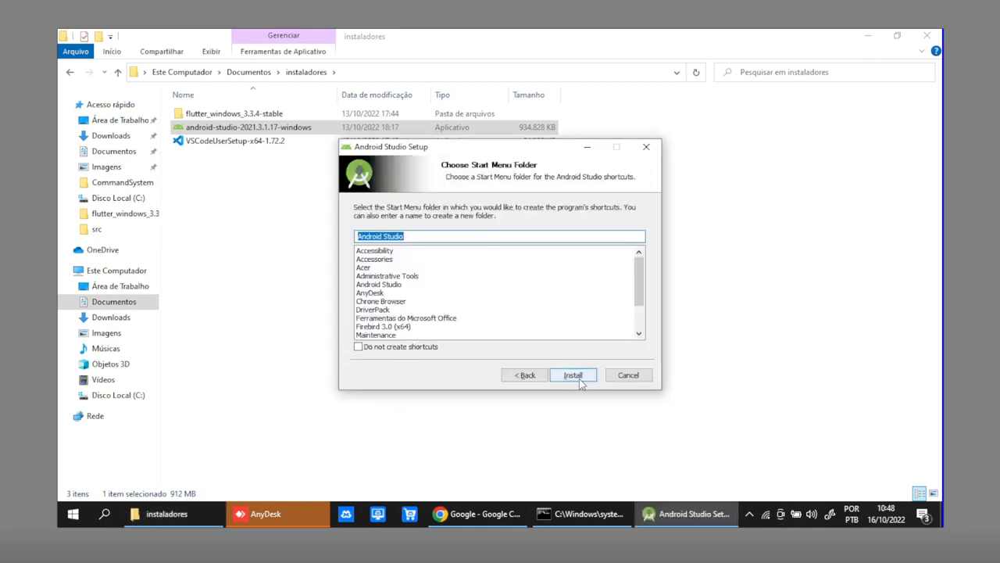
pyautogui.click(574, 376)
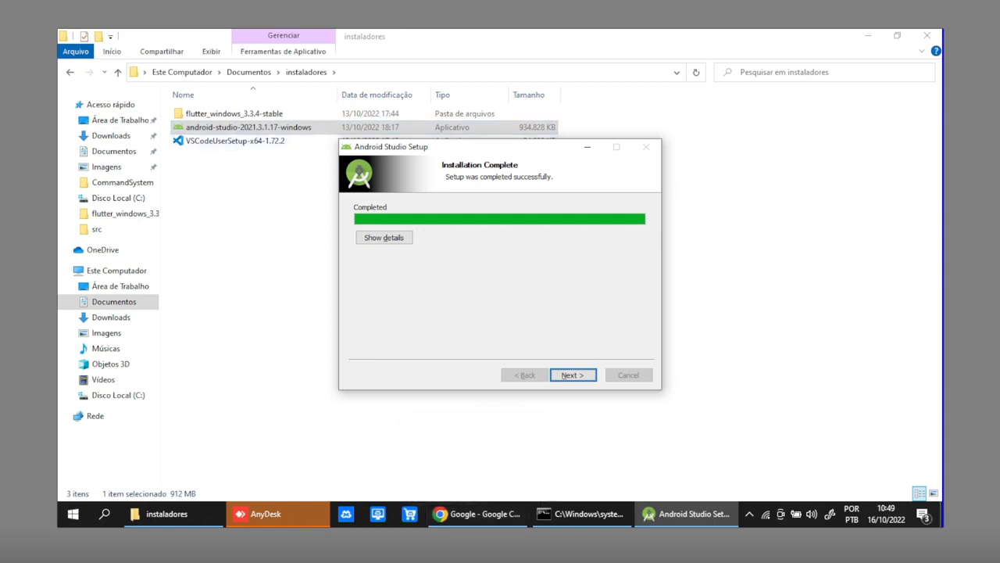
pyautogui.click(572, 375)
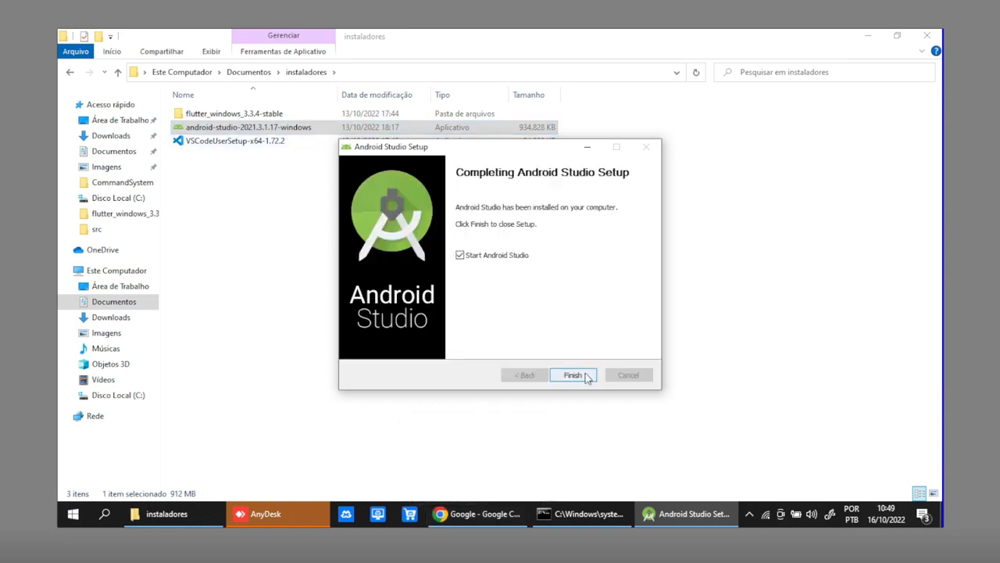
pyautogui.click(573, 375)
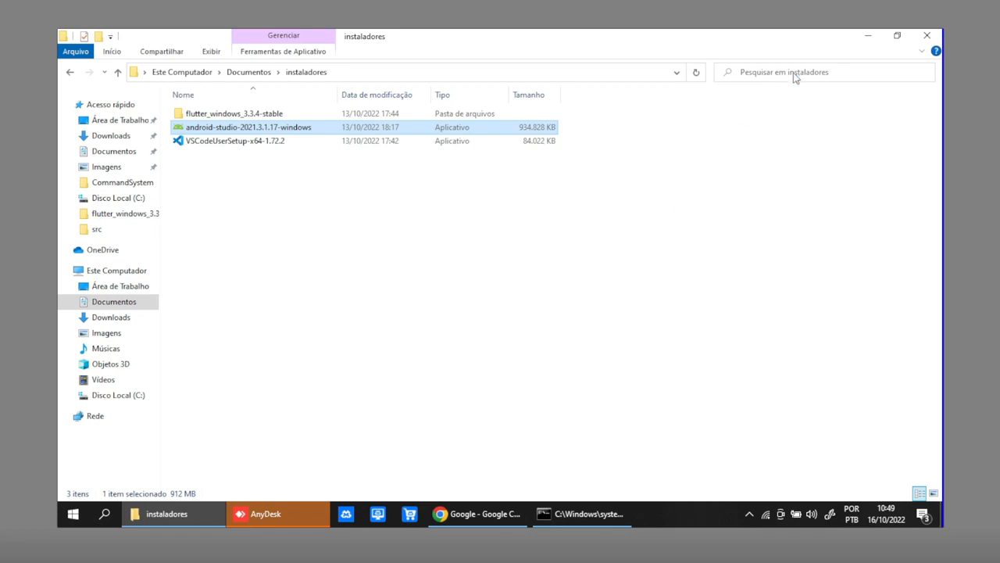
# - Minimize the File Explorer and Chrome windows and decline sending usage statistics to Google in Android Studio
pyautogui.click(869, 40)
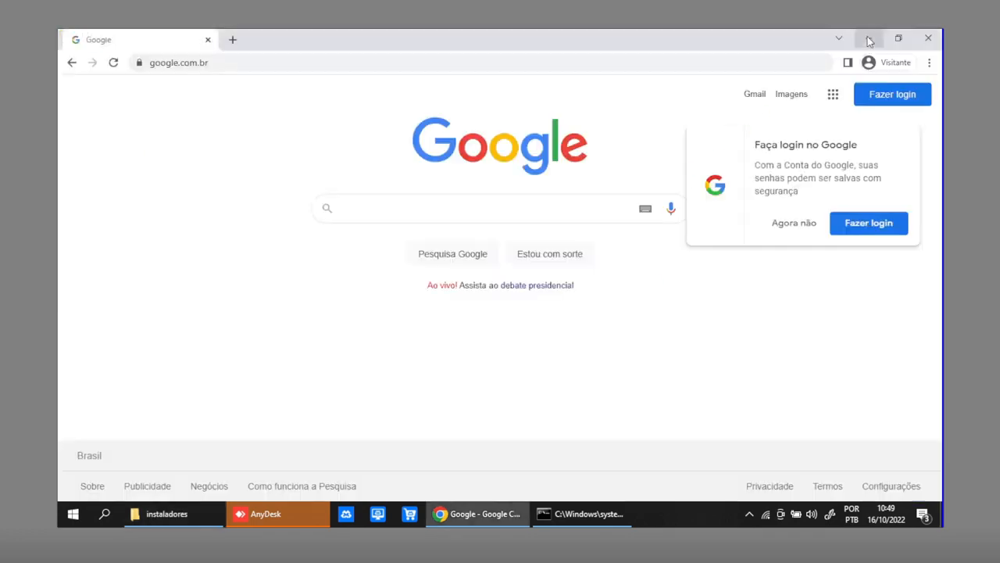
pyautogui.click(869, 41)
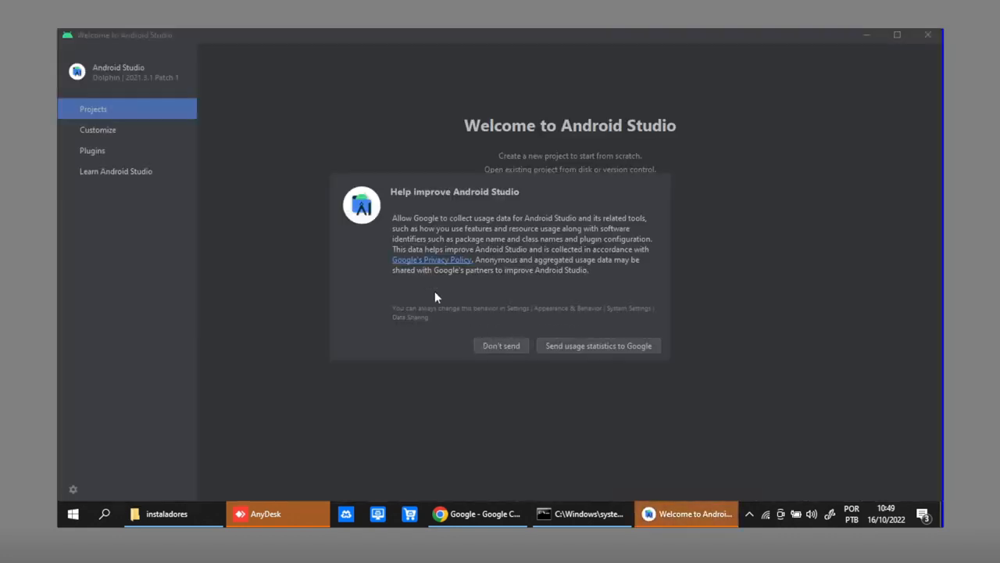
pyautogui.click(500, 344)
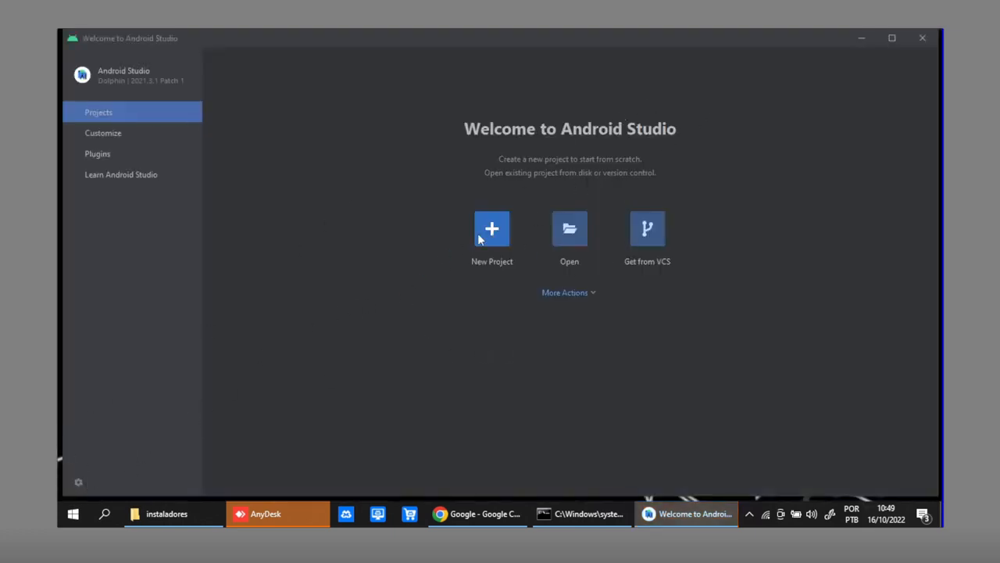
pyautogui.click(889, 39)
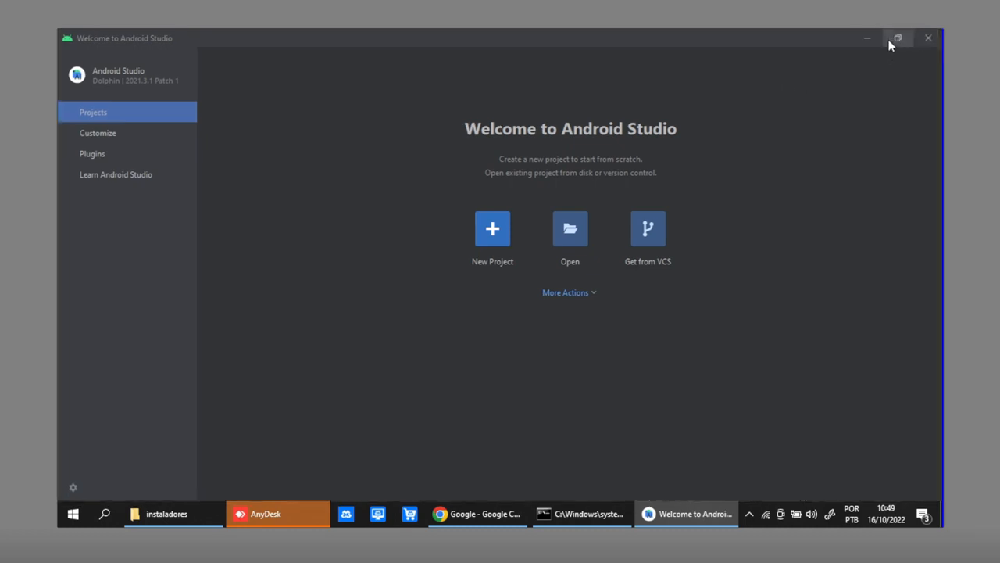
pyautogui.click(888, 45)
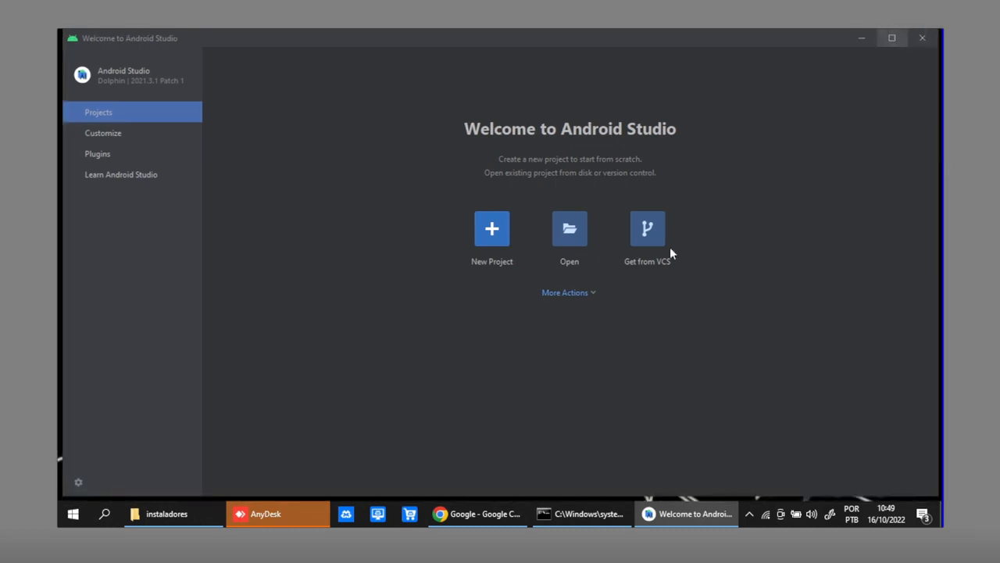
# - In the SDK Manager's SDK Tools, keep Android SDK Command-line Tools (latest) selected, confirm, and close Android Studio
pyautogui.click(568, 295)
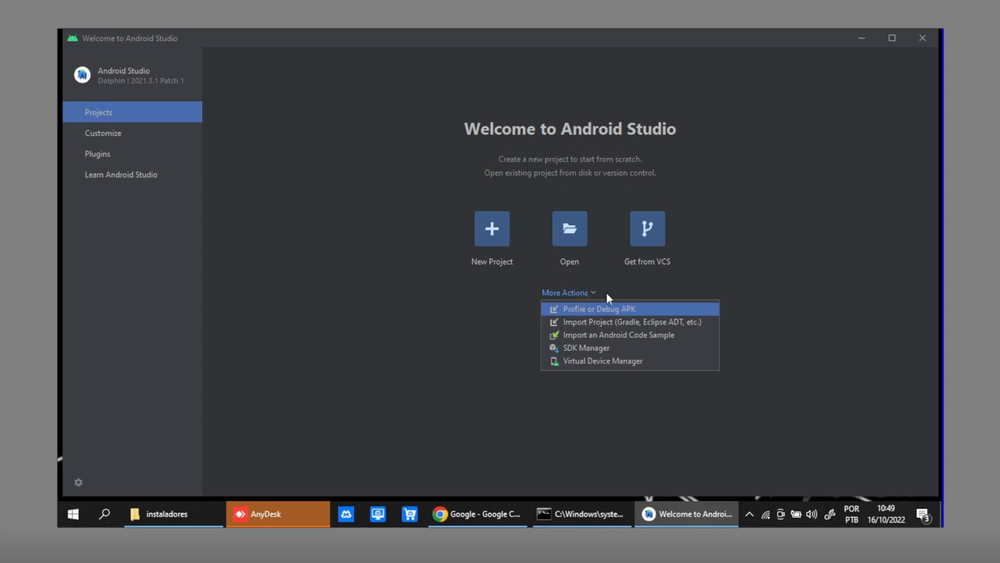
pyautogui.click(594, 349)
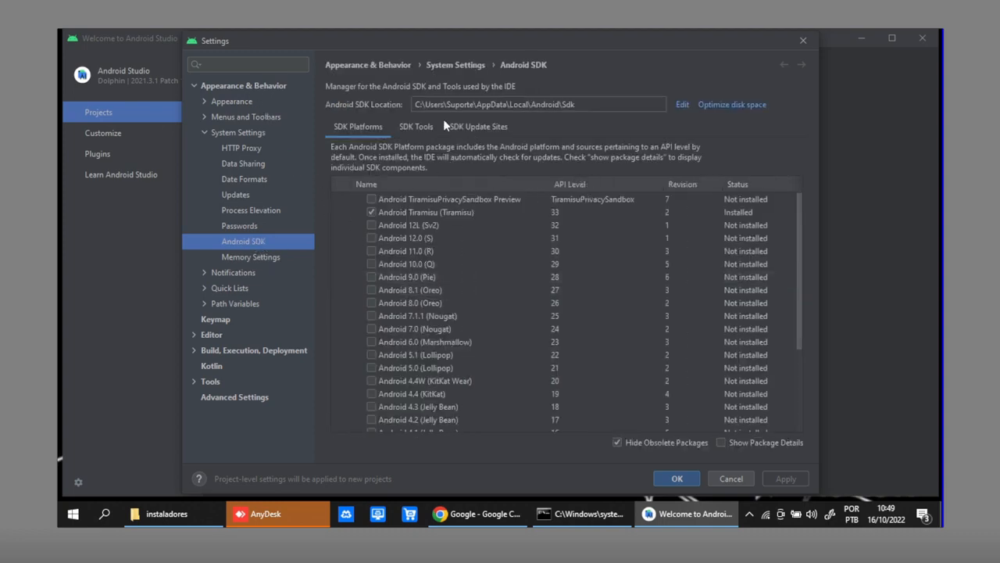
pyautogui.click(417, 128)
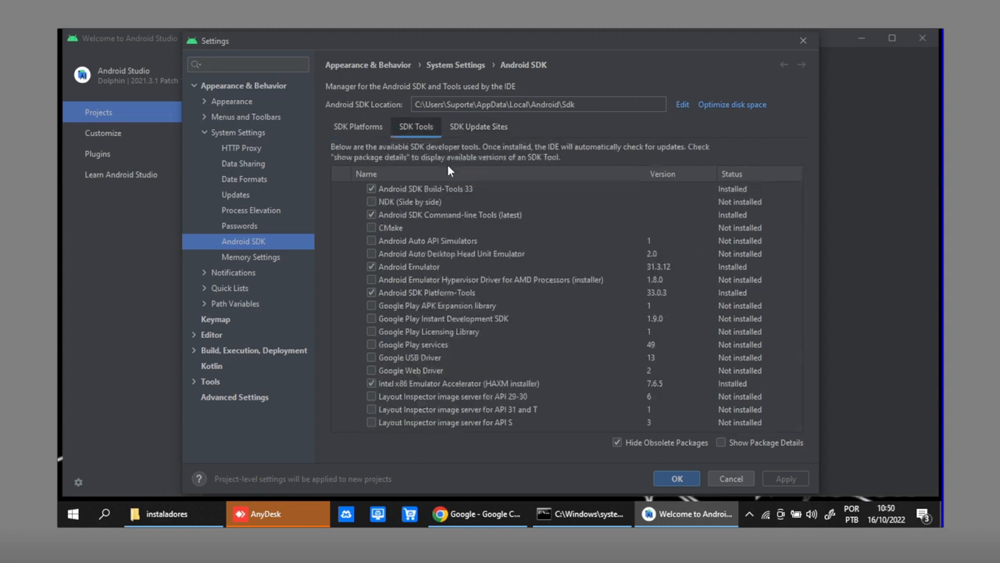
pyautogui.click(372, 215)
pyautogui.click(370, 216)
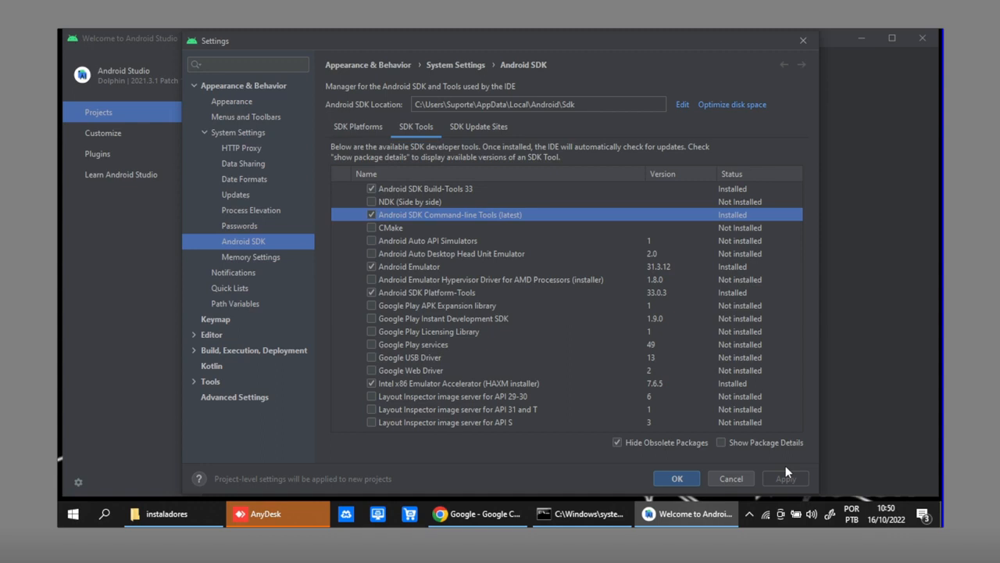
pyautogui.click(674, 479)
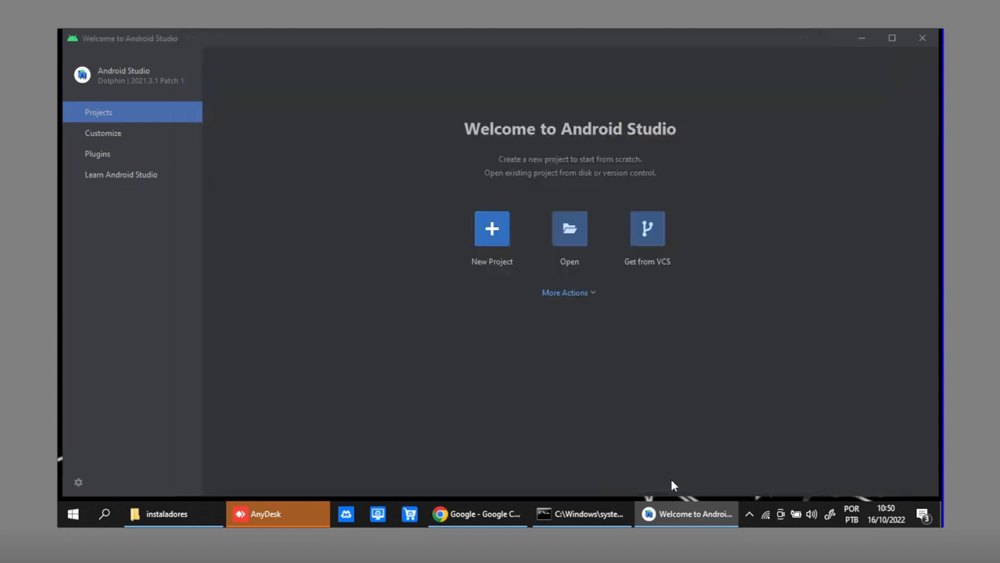
pyautogui.click(923, 39)
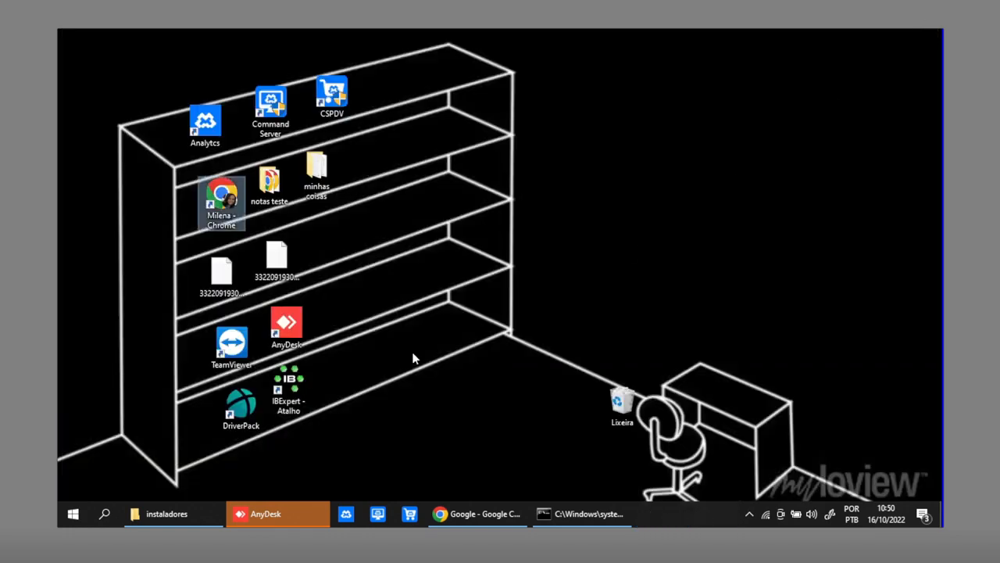
# - Launch the VSCodeUserSetup-x64-1.72.2 installer from the instaladores folder and accept its licence agreement
pyautogui.click(185, 511)
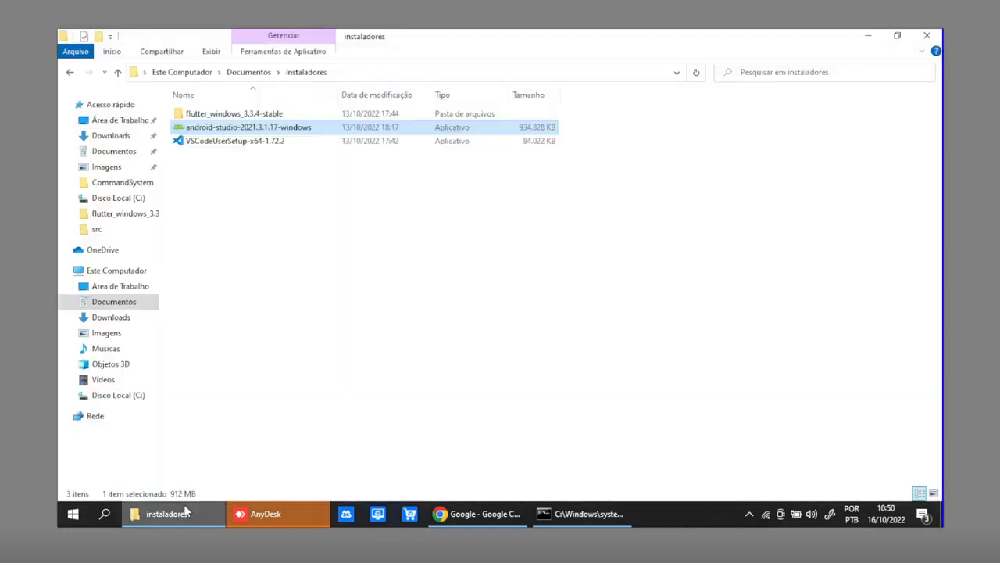
pyautogui.click(395, 266)
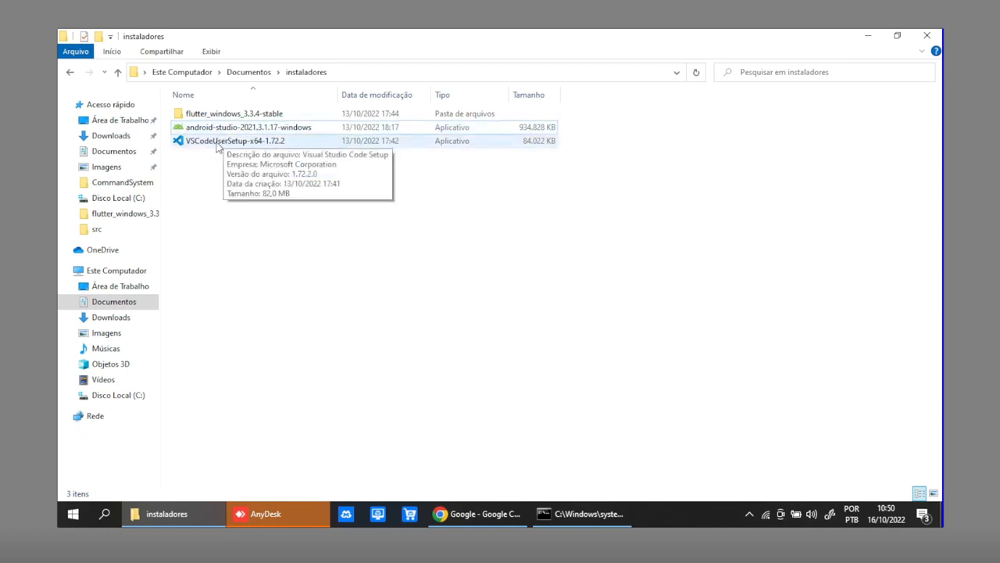
pyautogui.doubleClick(217, 145)
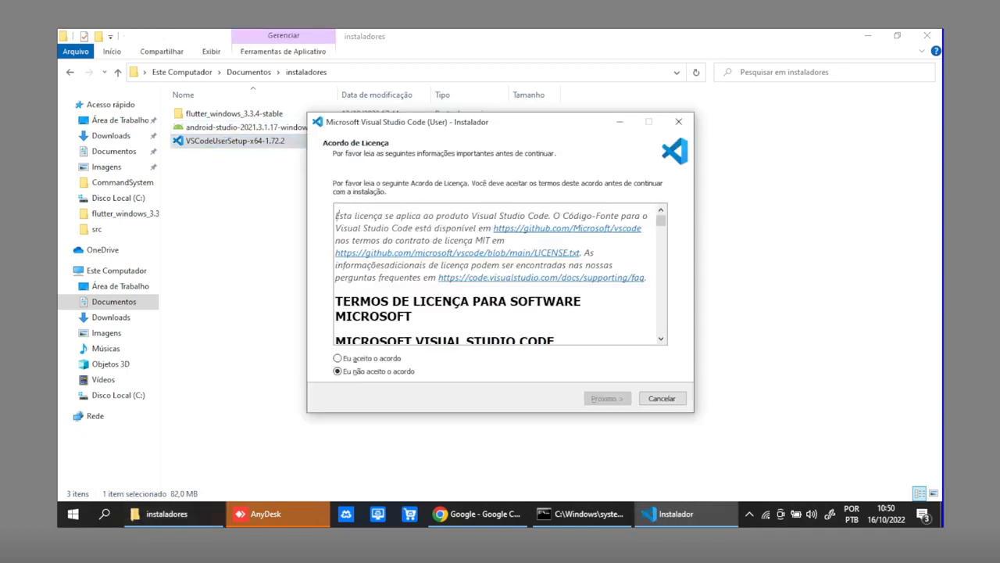
pyautogui.click(374, 358)
pyautogui.click(605, 398)
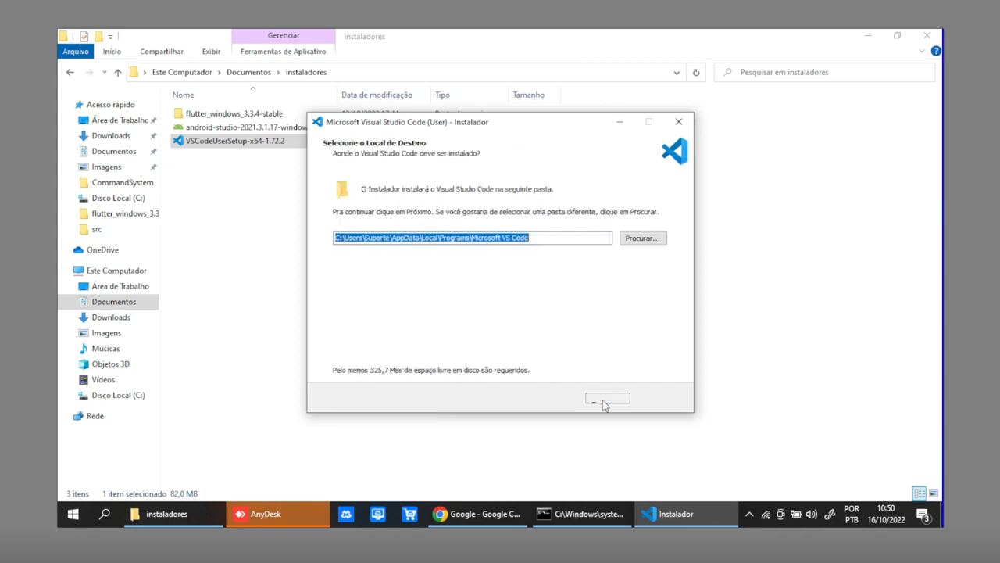
# - Install Visual Studio Code with the default destination, Start Menu folder and additional tasks, and launch it on finishing
pyautogui.click(609, 398)
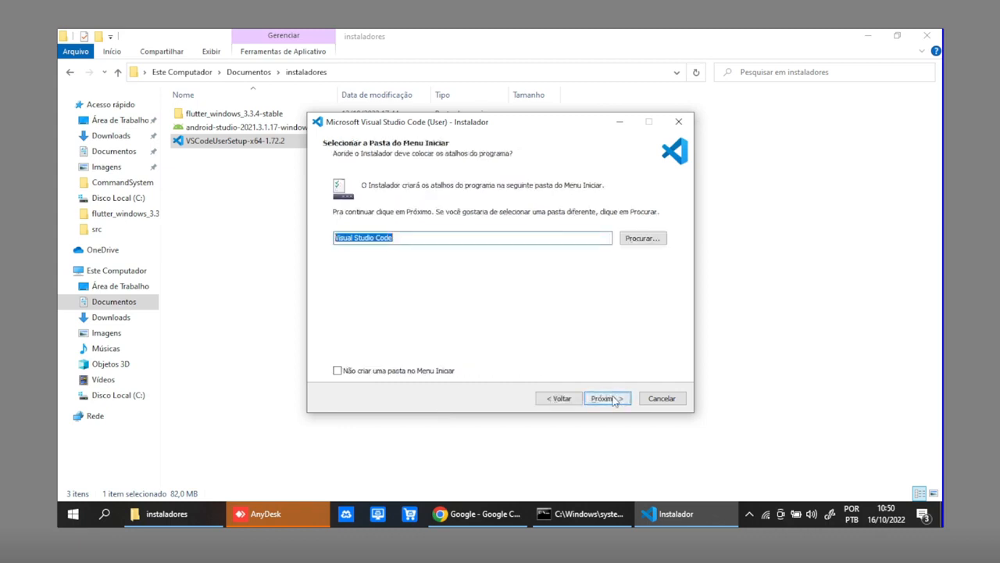
pyautogui.click(614, 399)
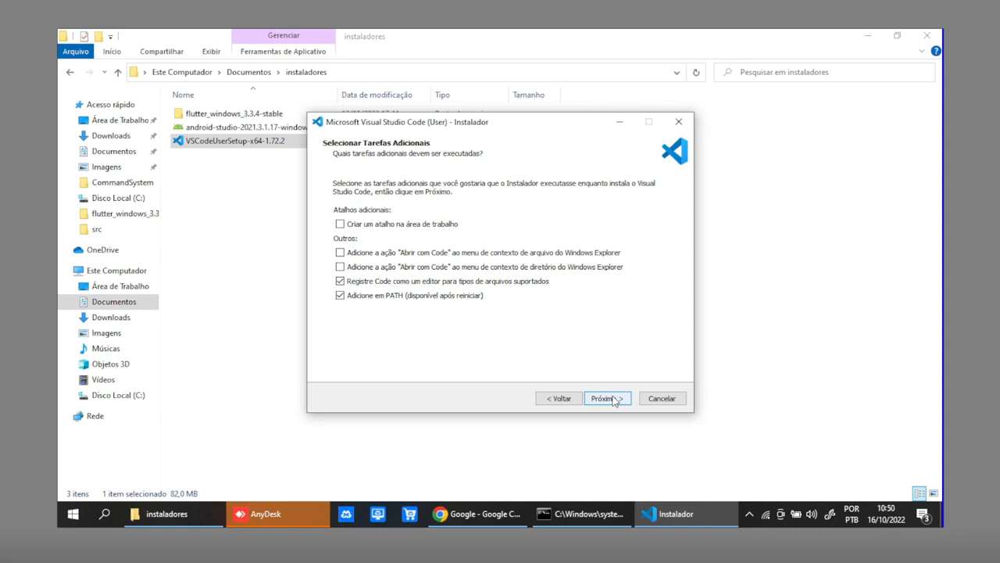
pyautogui.click(614, 400)
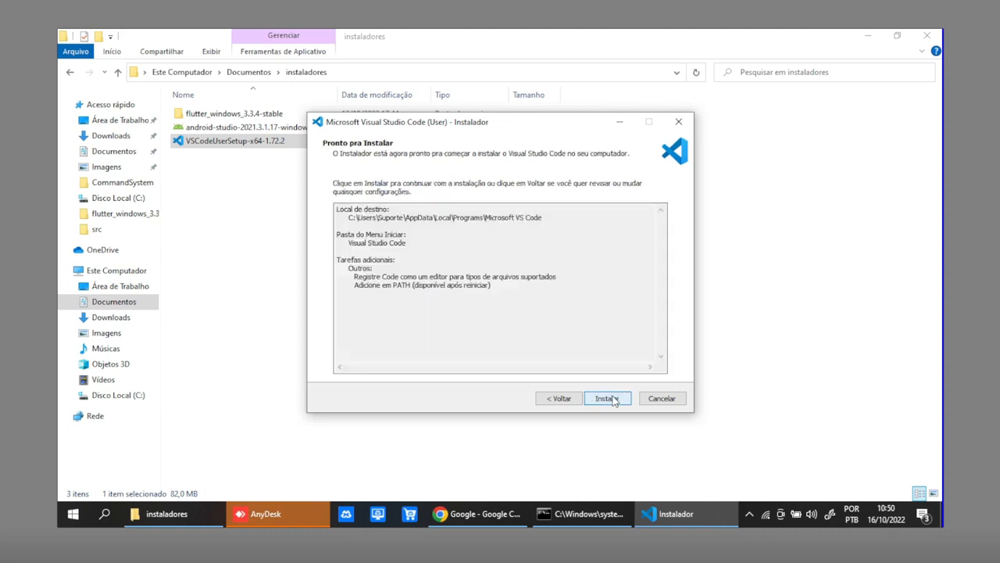
pyautogui.click(614, 399)
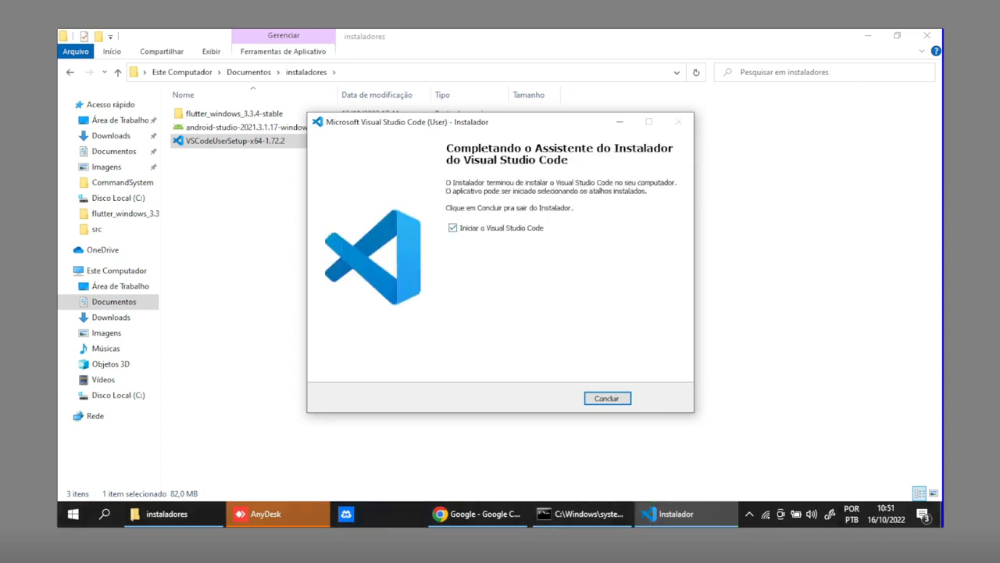
pyautogui.click(606, 399)
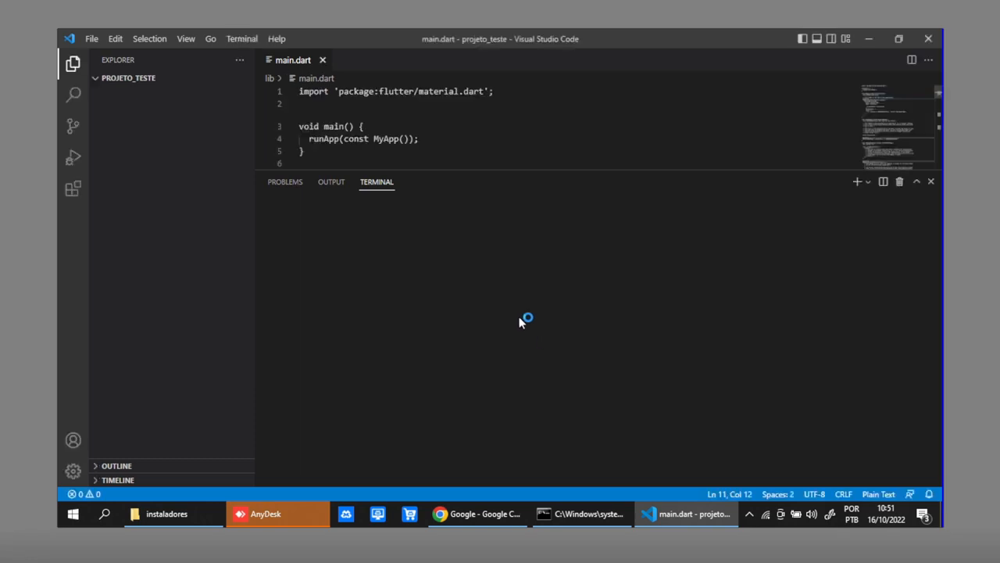
# - Collapse the PROJETO_TESTE folder and close the main.dart file and the terminal area
pyautogui.click(127, 79)
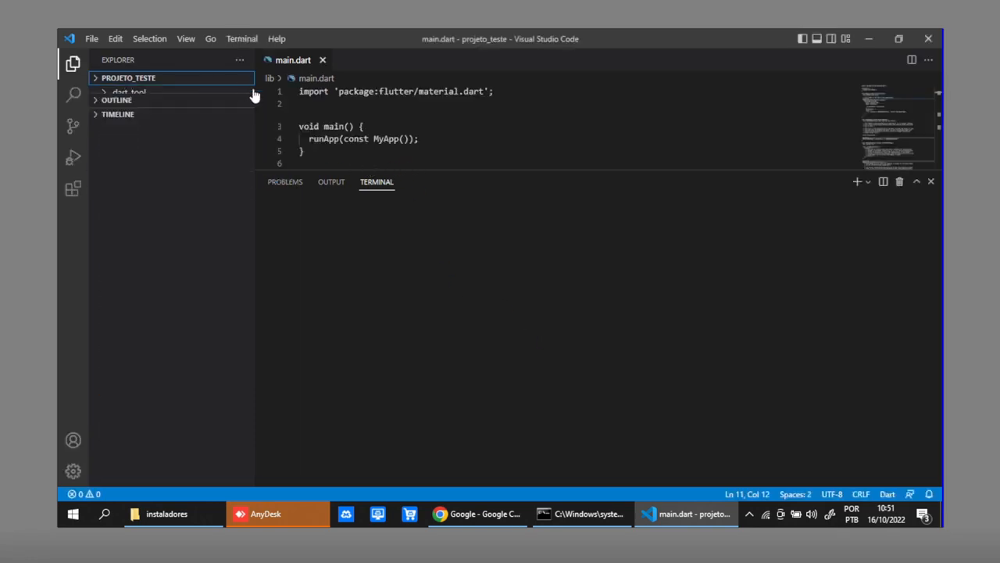
pyautogui.click(322, 60)
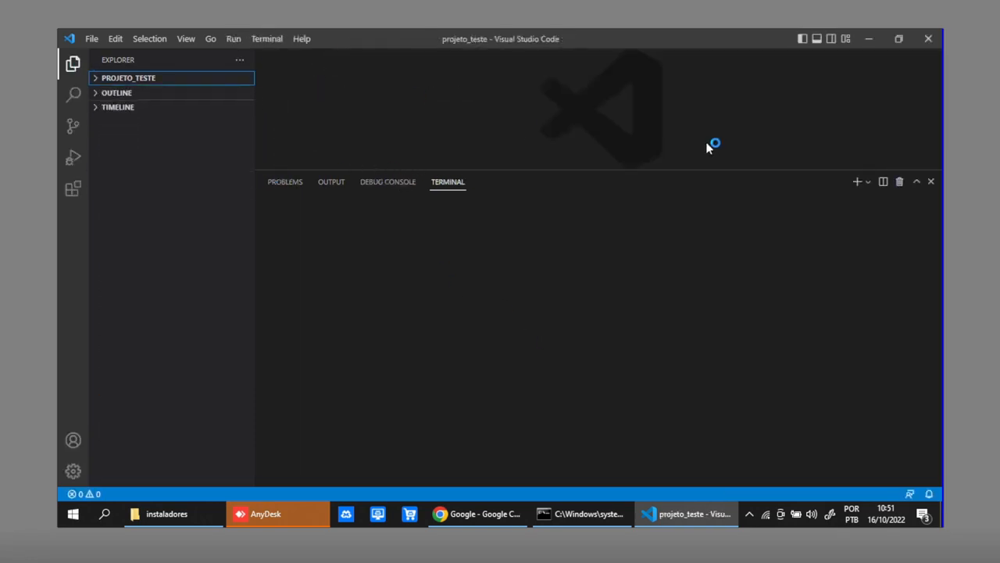
pyautogui.click(931, 182)
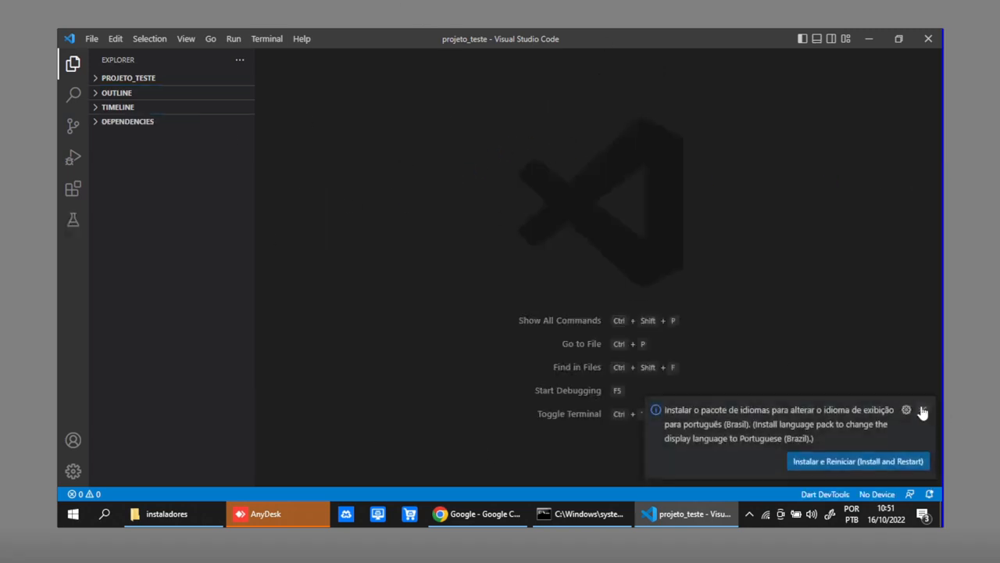
# - Search the extensions marketplace for flutter and review the details page of the Flutter extension published by Dart Code
pyautogui.click(71, 194)
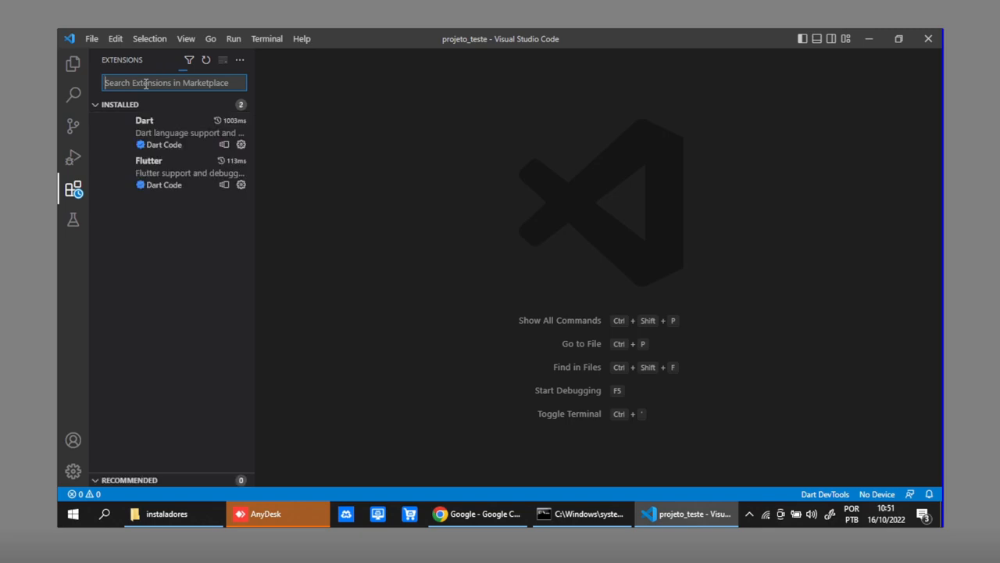
pyautogui.write('flutteer')
pyautogui.press('BackSpace')
pyautogui.press('BackSpace')
pyautogui.write('r')
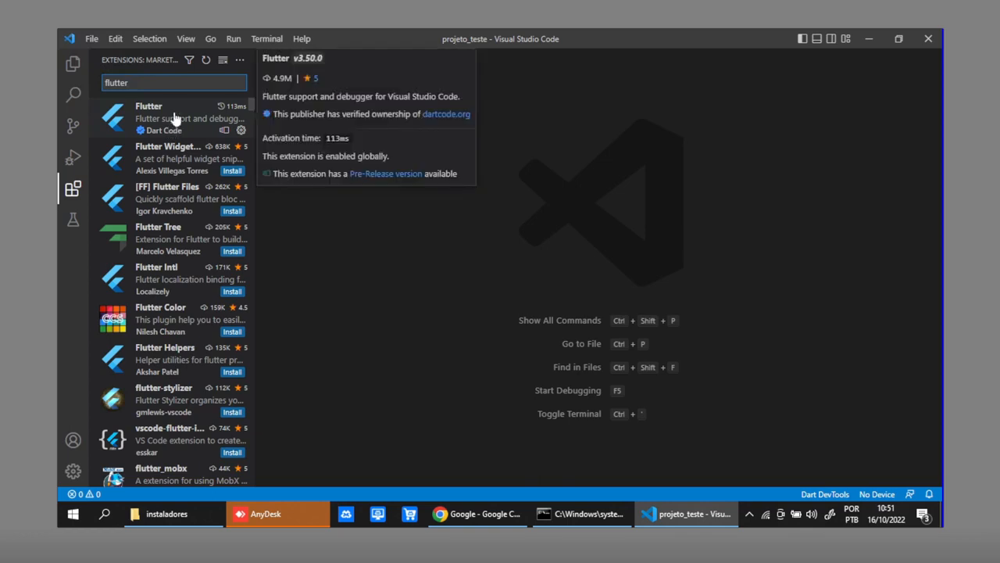
pyautogui.click(175, 117)
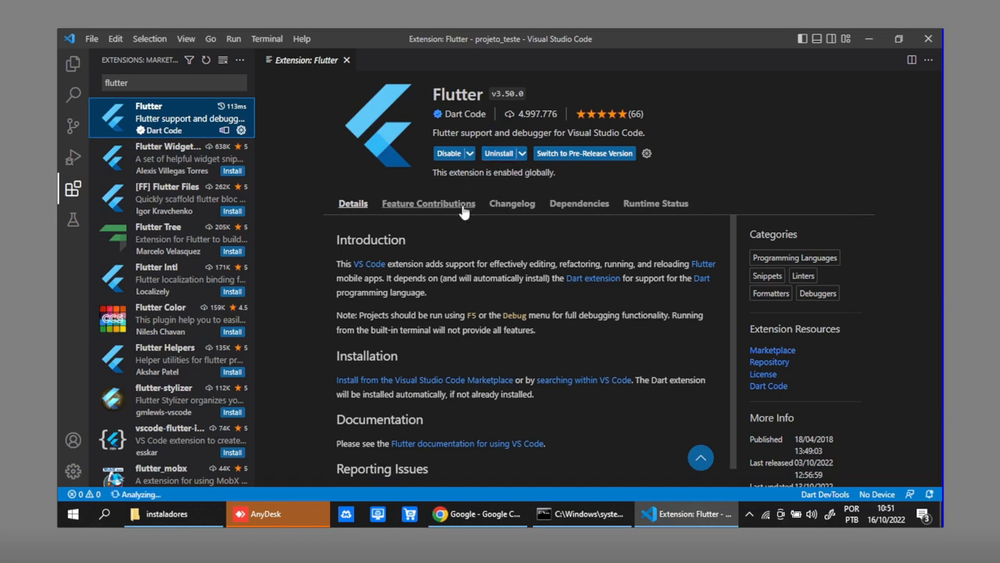
pyautogui.scroll(-1, 513, 266)
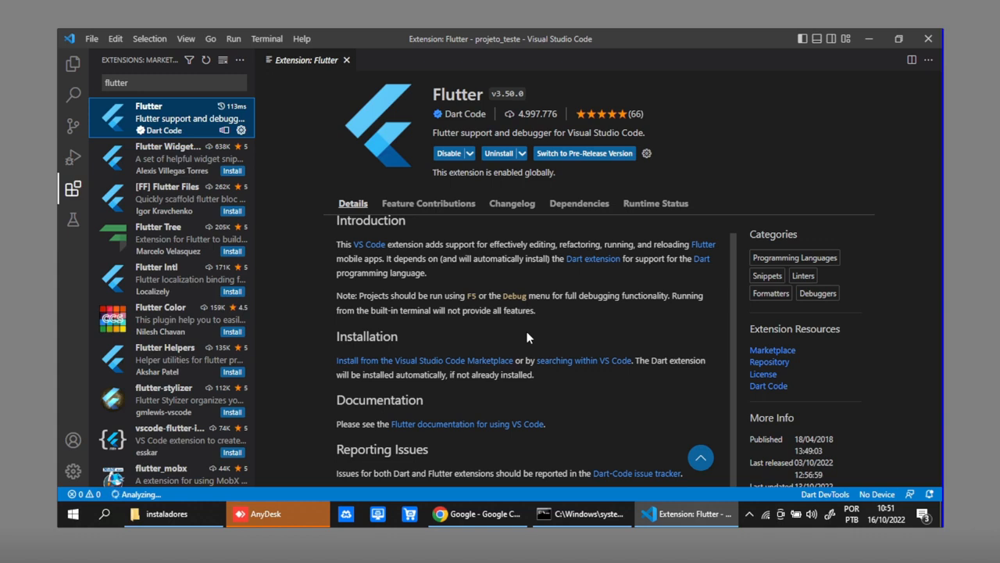
pyautogui.scroll(1, 528, 338)
pyautogui.scroll(-1, 534, 352)
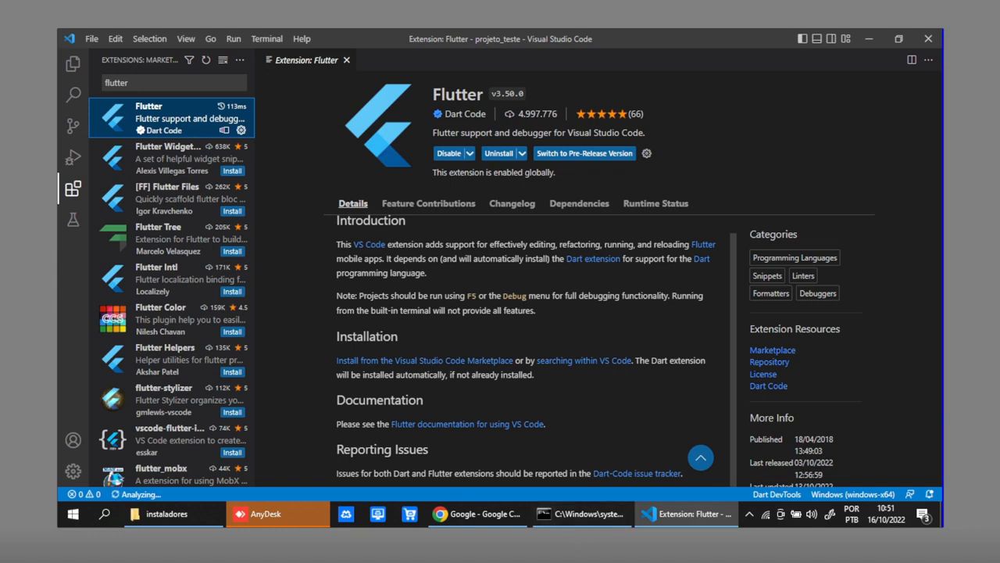
# - Switch to the Command Prompt, run flutter doctor and examine the Visual Studio entry in its summary
pyautogui.click(575, 516)
pyautogui.click(601, 235)
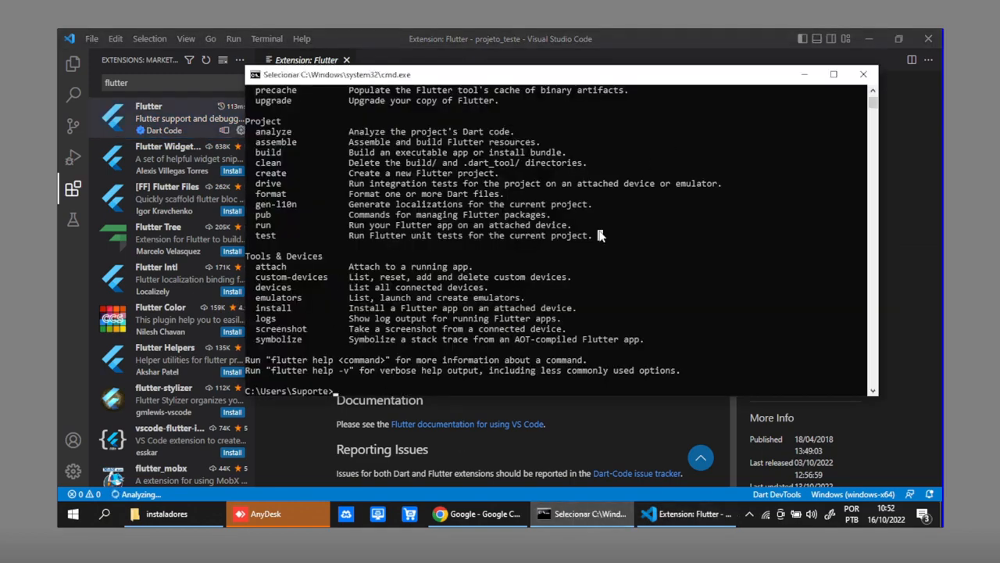
pyautogui.press('Escape')
pyautogui.write('flutte')
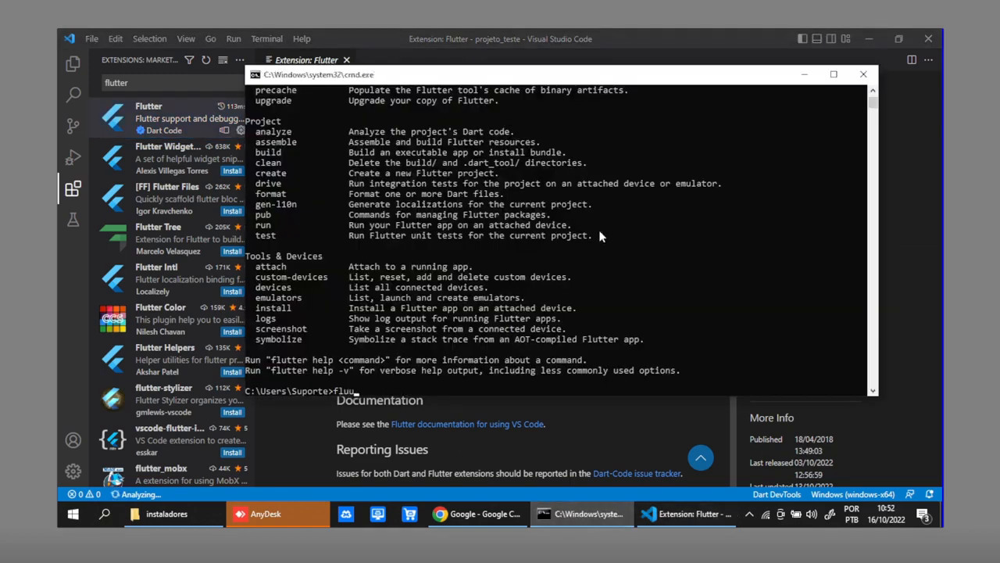
pyautogui.write('r doctor')
pyautogui.press('Return')
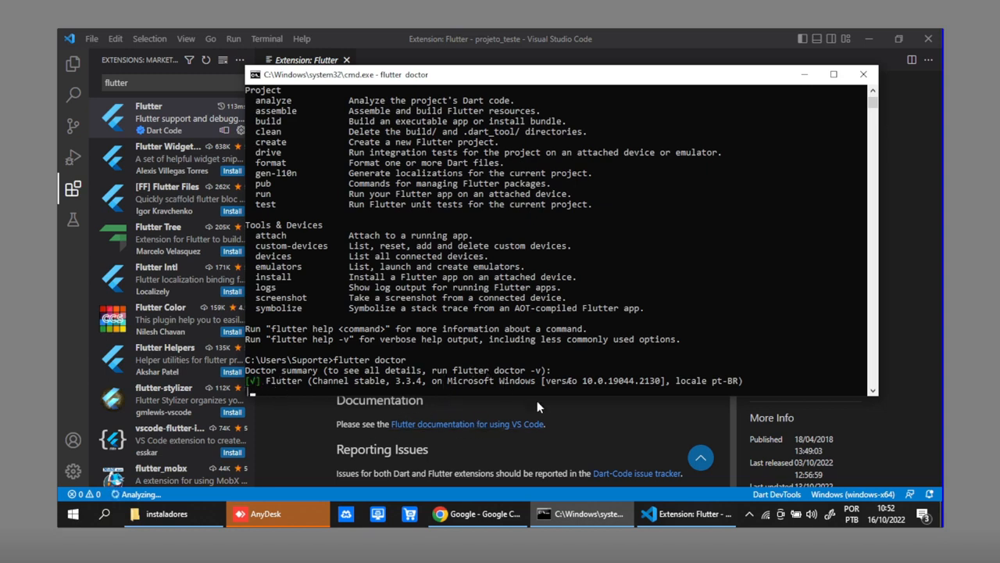
pyautogui.moveTo(543, 74); pyautogui.dragTo(537, 74)
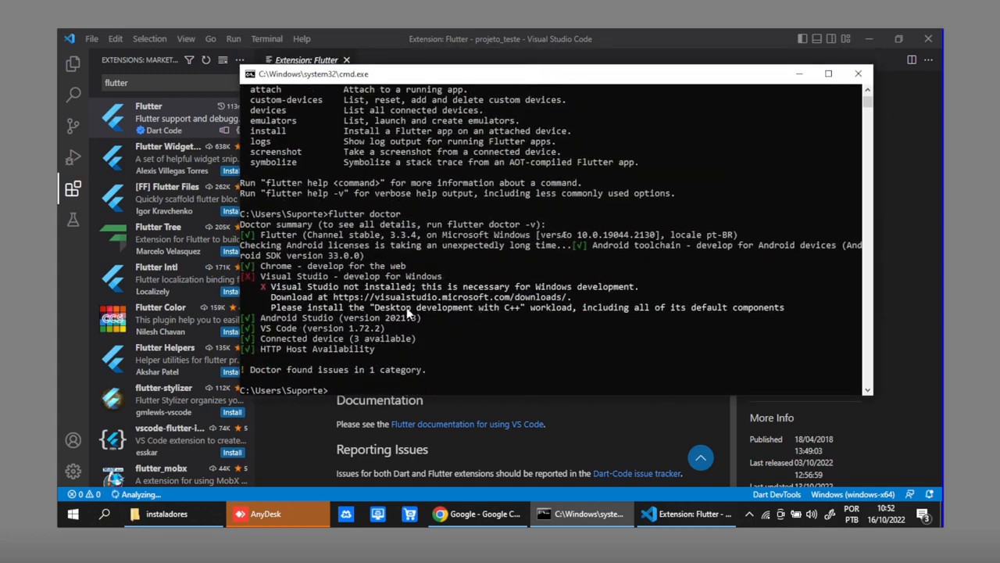
pyautogui.moveTo(505, 286); pyautogui.dragTo(625, 286)
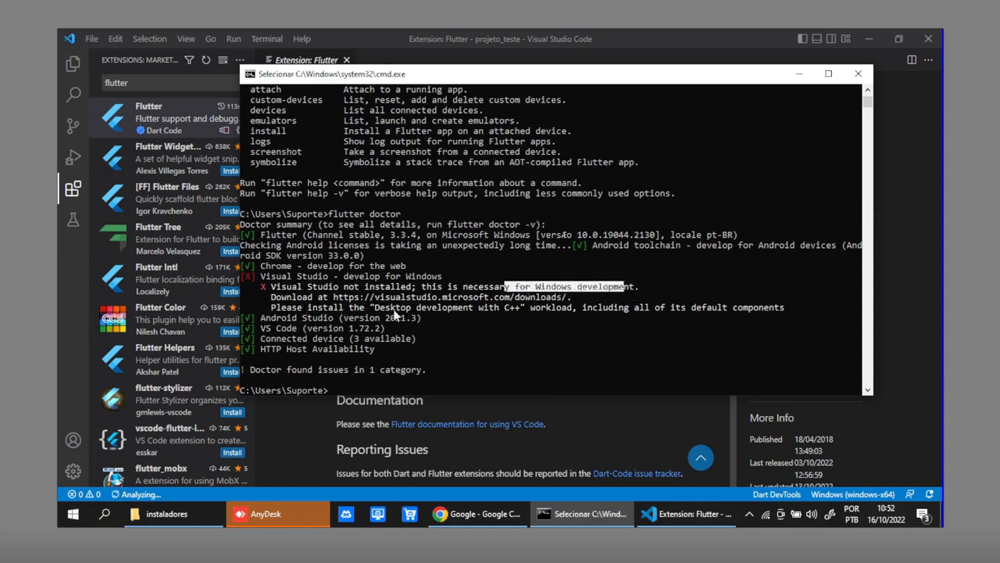
pyautogui.moveTo(344, 276); pyautogui.dragTo(388, 291)
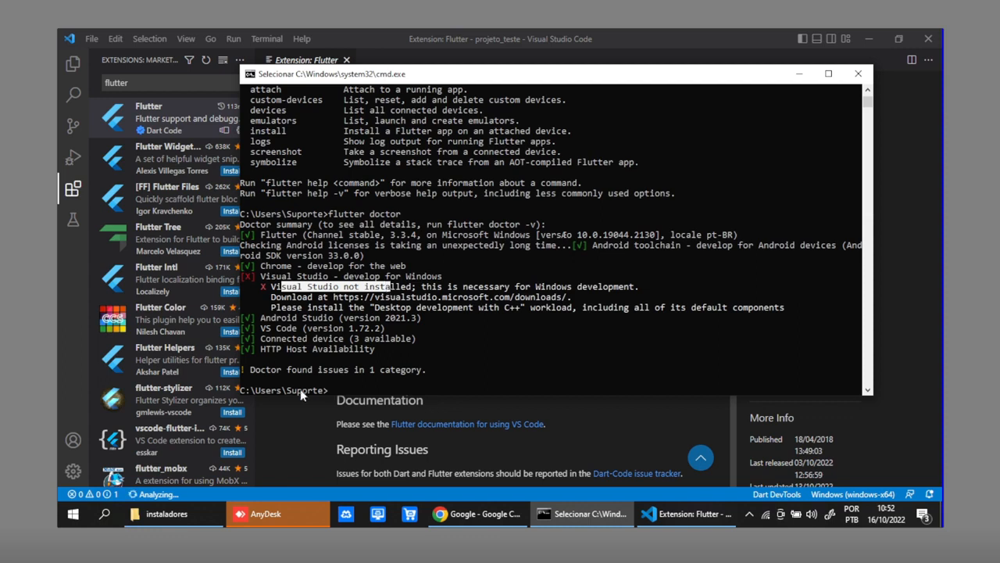
# - Check the Android SDK licence acceptance by running flutter doctor --android-licenses
pyautogui.click(363, 386)
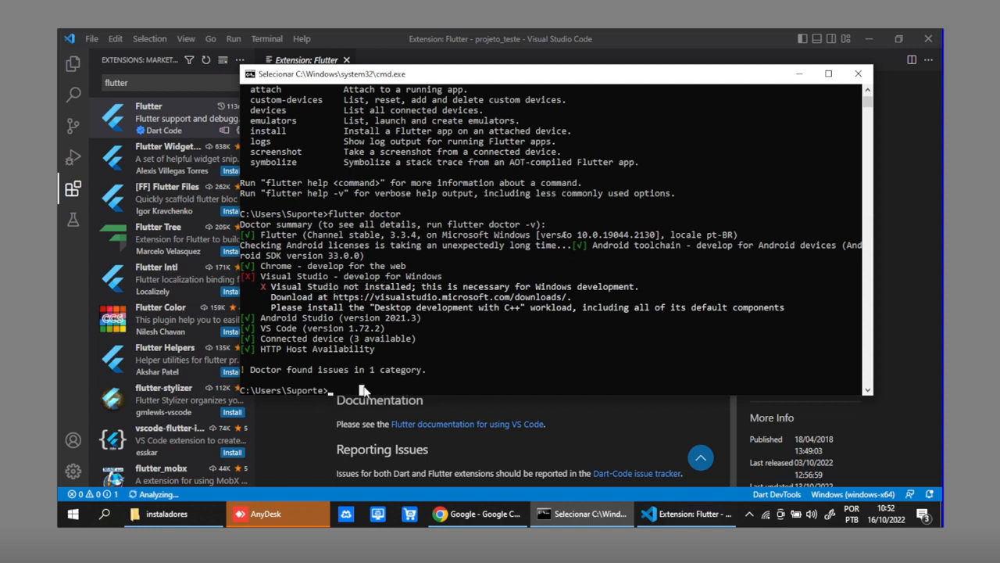
pyautogui.write('flut')
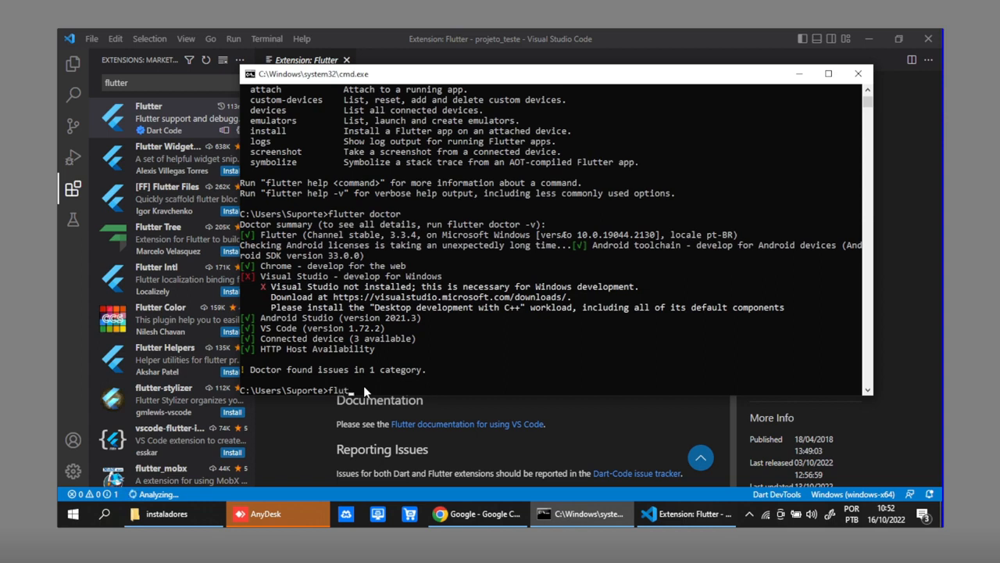
pyautogui.write('ter doctor --android-l')
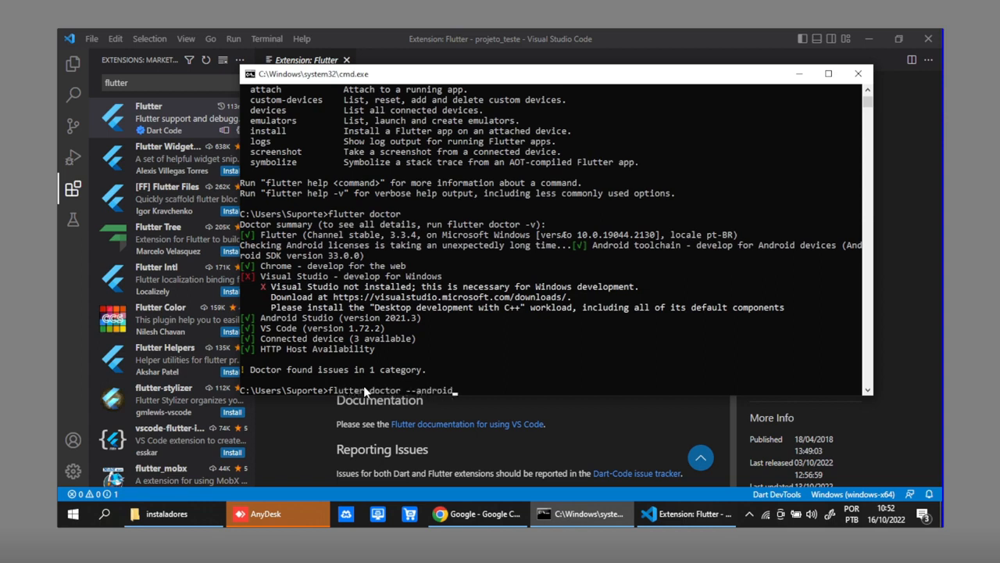
pyautogui.write('icenses')
pyautogui.press('Return')
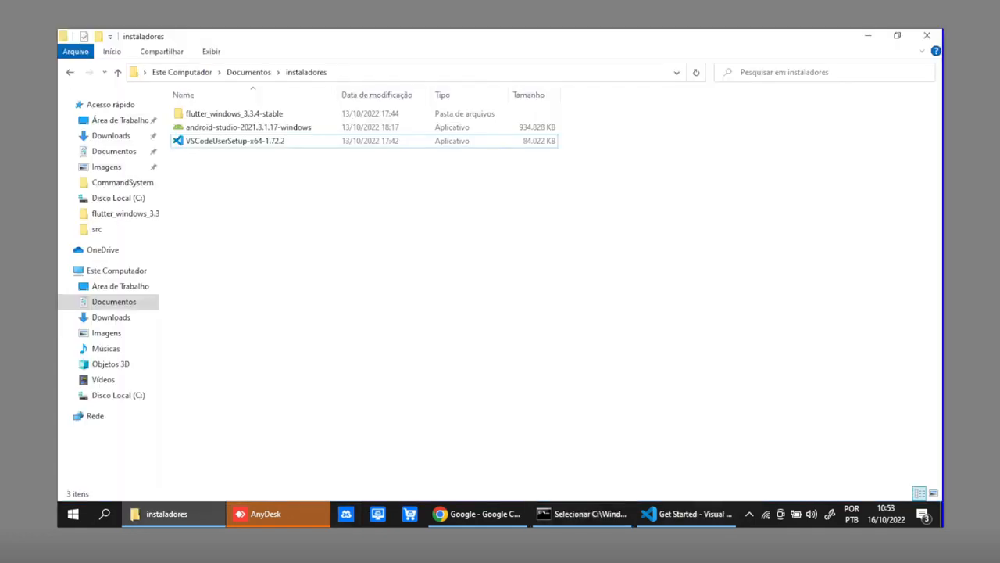
pyautogui.click(591, 524)
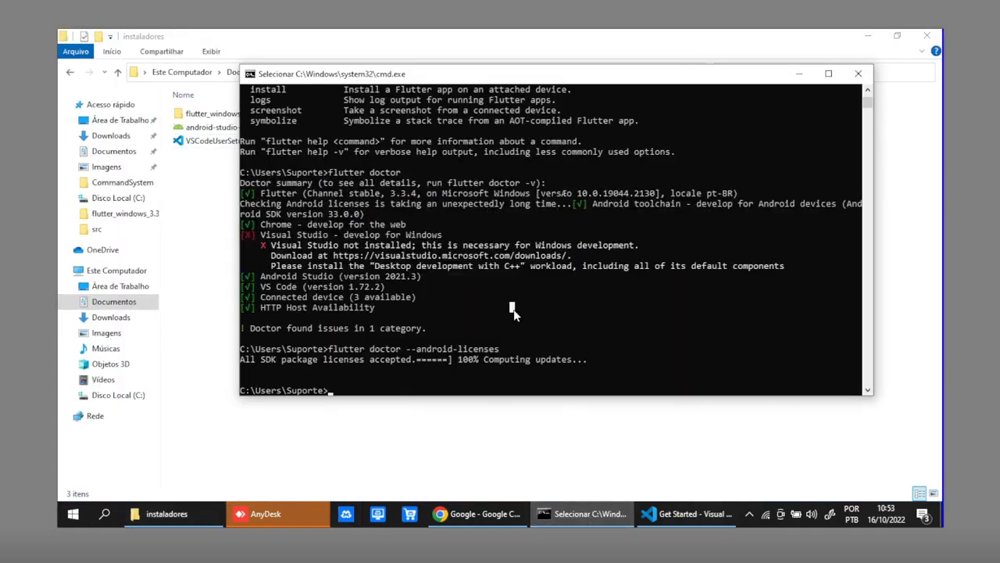
# - Create a folder named projetos in the root of the C: drive and open it in File Explorer
pyautogui.click(129, 394)
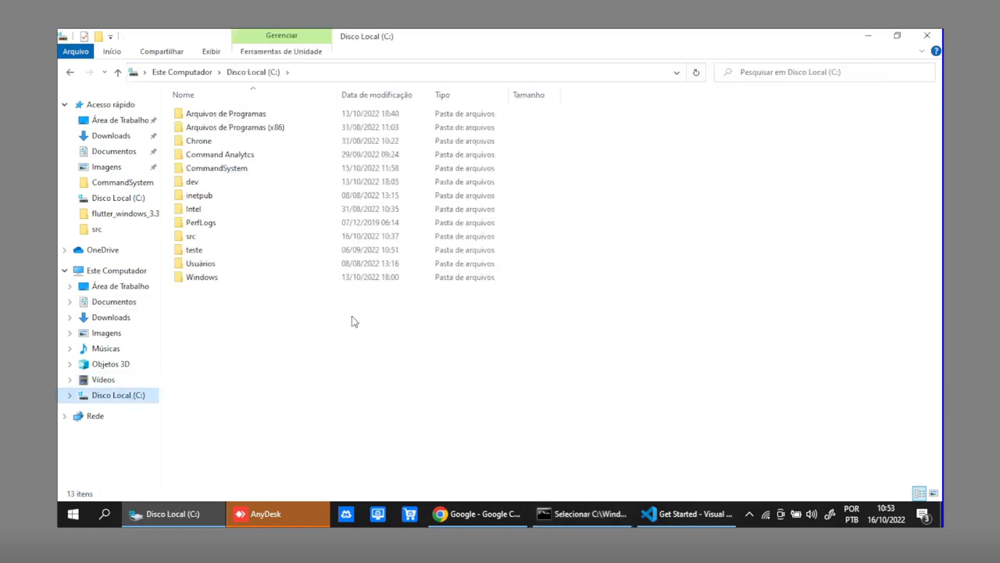
pyautogui.rightClick(295, 332)
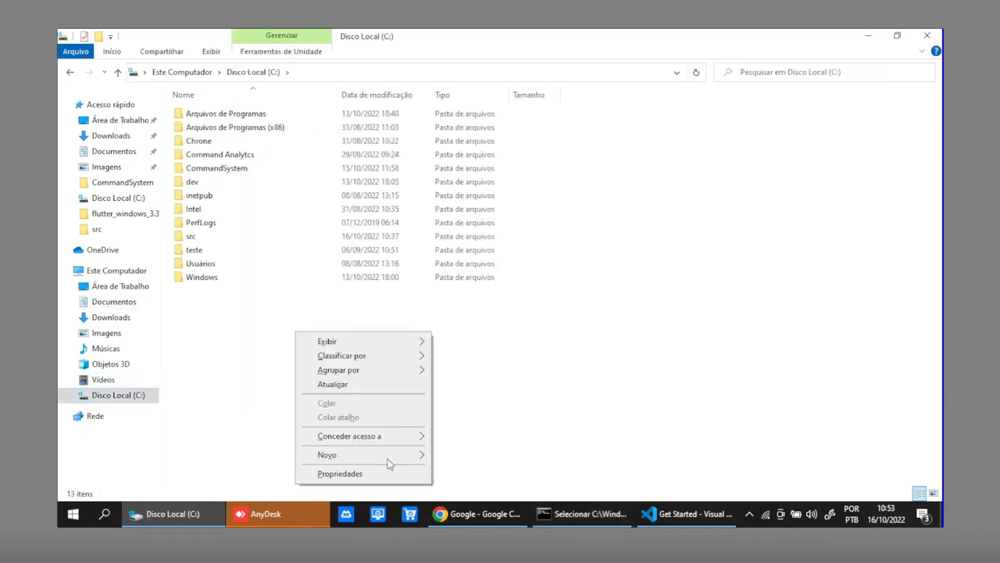
pyautogui.moveTo(399, 458)
pyautogui.click(460, 456)
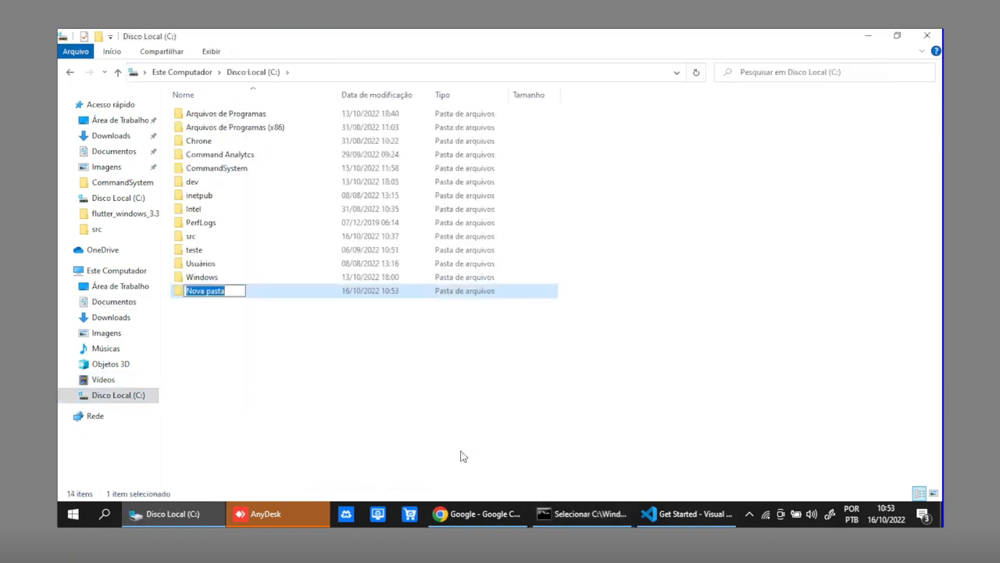
pyautogui.write('projetos')
pyautogui.press('Return')
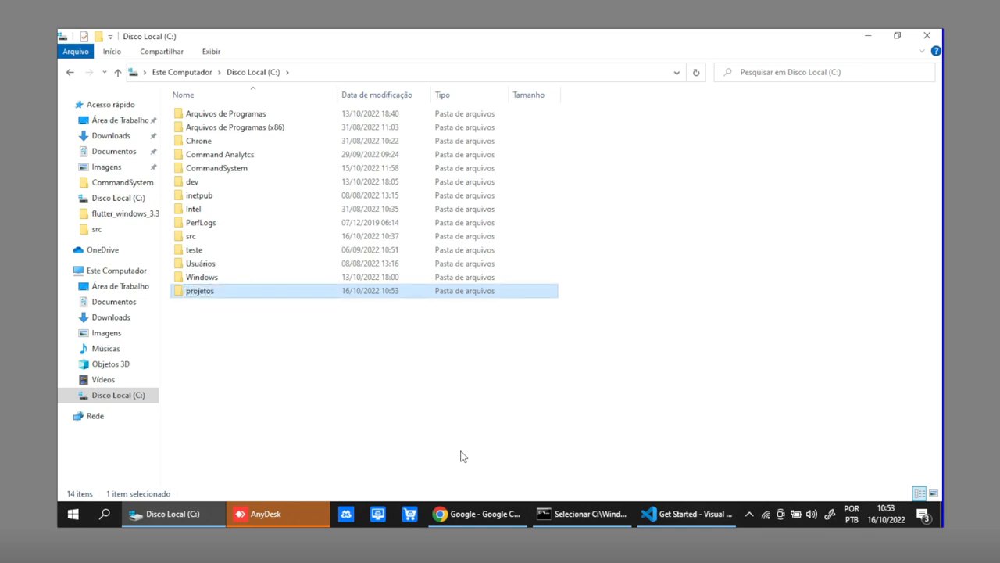
pyautogui.press('Return')
# - Copy the path of the projetos folder and change the Command Prompt's working directory to C:\projetos
pyautogui.rightClick(253, 203)
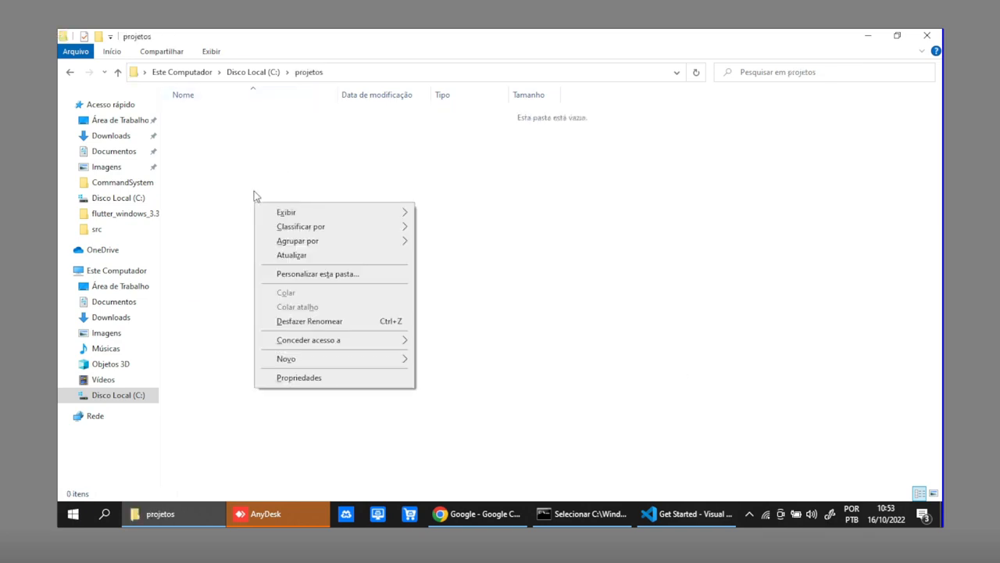
pyautogui.click(398, 67)
pyautogui.click(399, 70)
pyautogui.press('super+c')
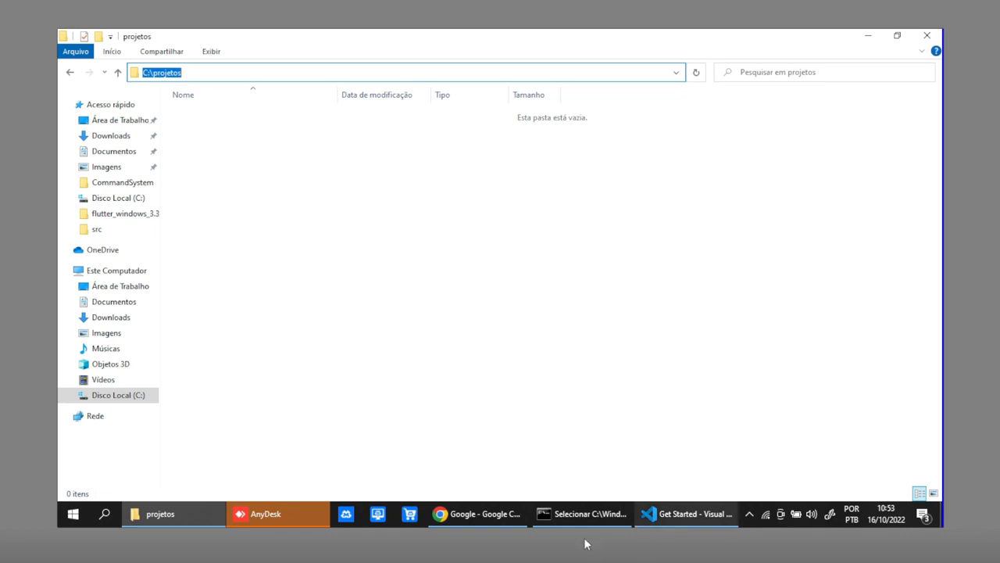
pyautogui.click(602, 518)
pyautogui.rightClick(545, 336)
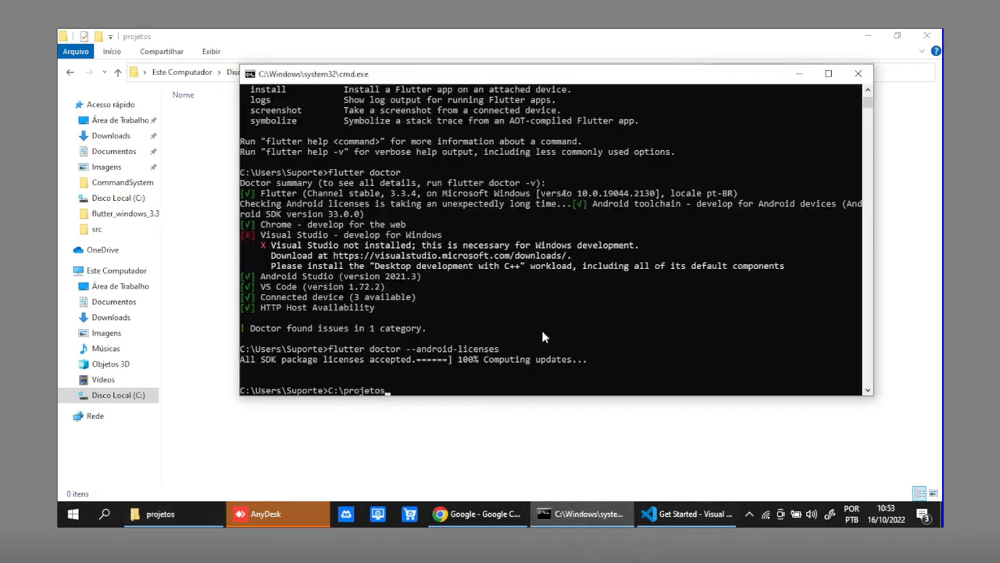
pyautogui.press('Escape')
pyautogui.write('cd')
pyautogui.rightClick(545, 337)
pyautogui.press('Return')
# - Create a Flutter project named teestee with flutter create and change into its directory
pyautogui.write('fl')
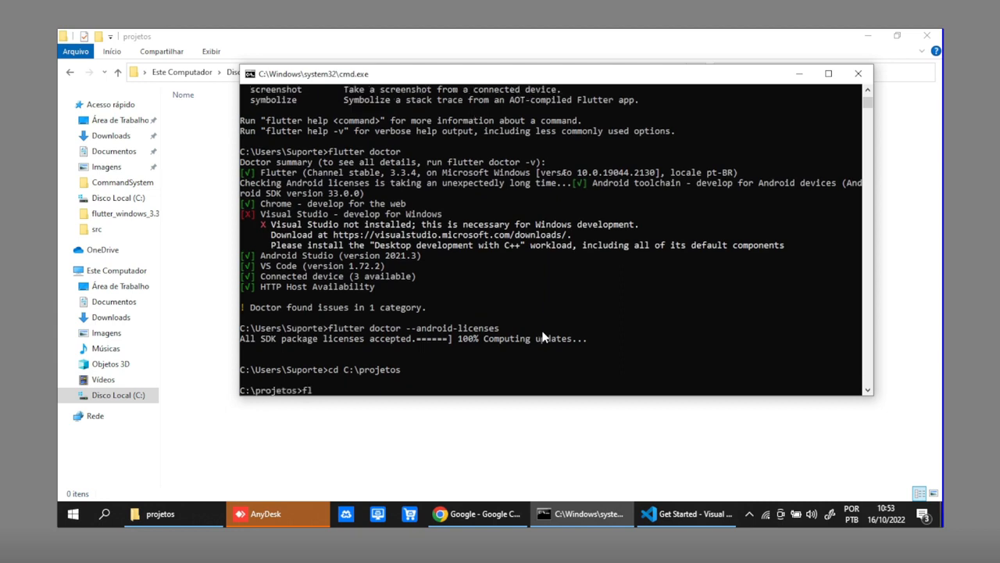
pyautogui.write('utter create teestee')
pyautogui.press('Return')
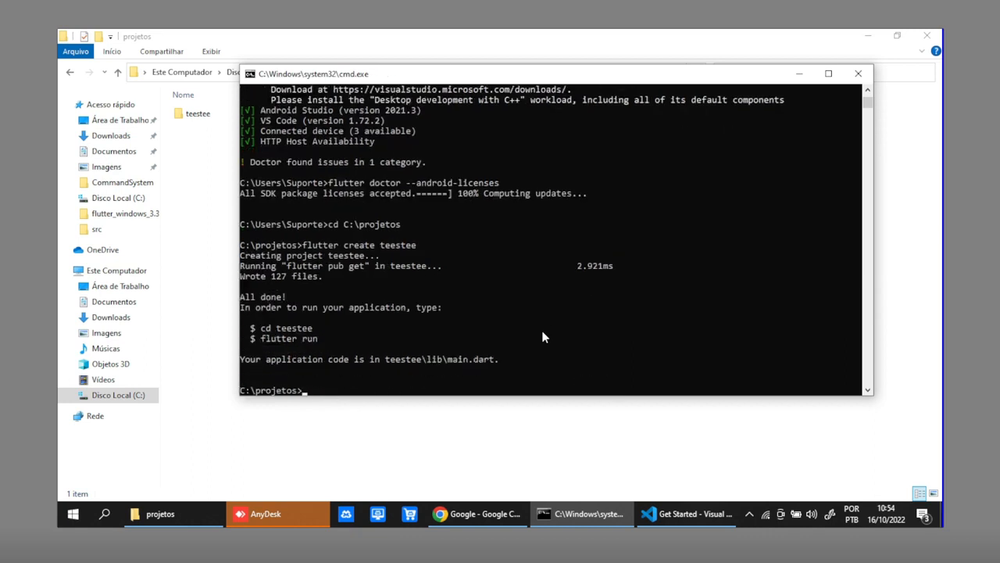
pyautogui.write('cd teestee')
pyautogui.press('Return')
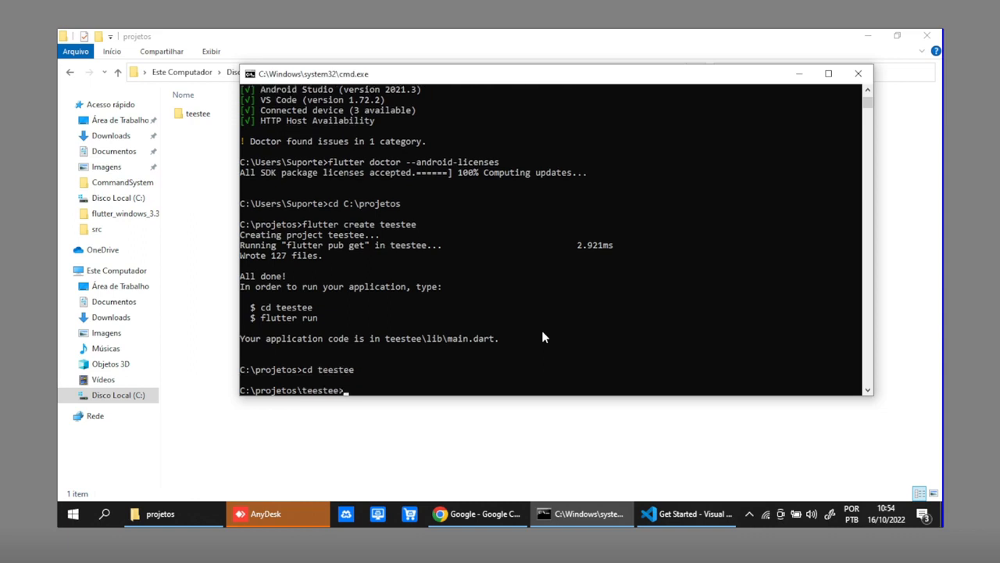
# - Try to open the teestee project in Visual Studio Code from the command line with code . and code
pyautogui.write('code .')
pyautogui.press('Return')
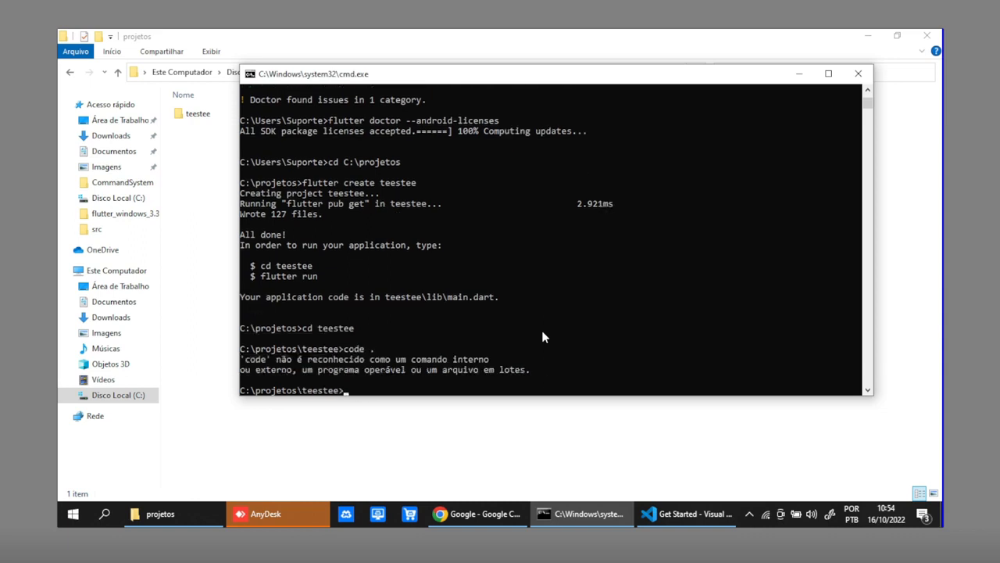
pyautogui.write('code.')
pyautogui.press('Return')
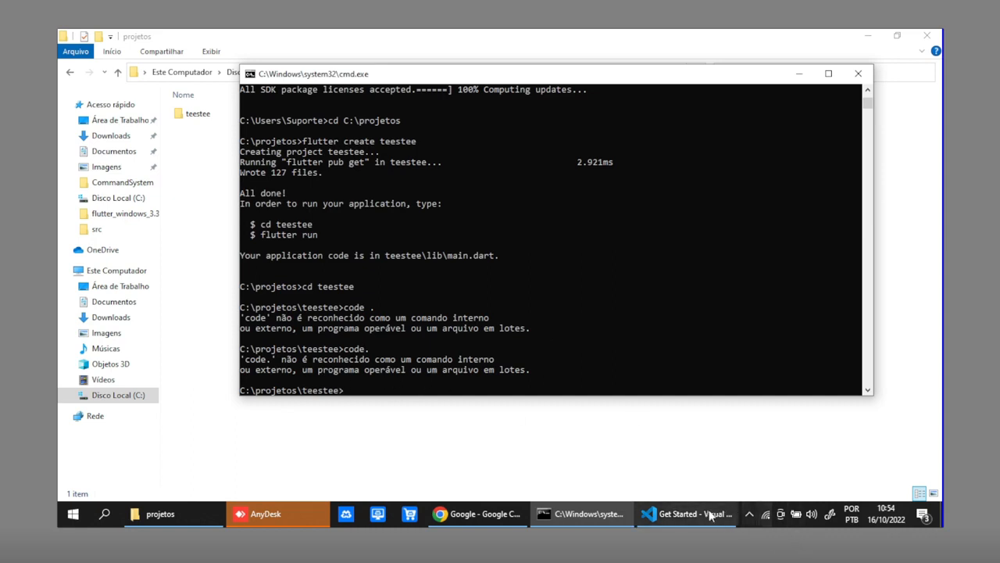
# - Switch to Visual Studio Code, open the folder C:\projetos\teestee and trust the authors of its files
pyautogui.click(694, 519)
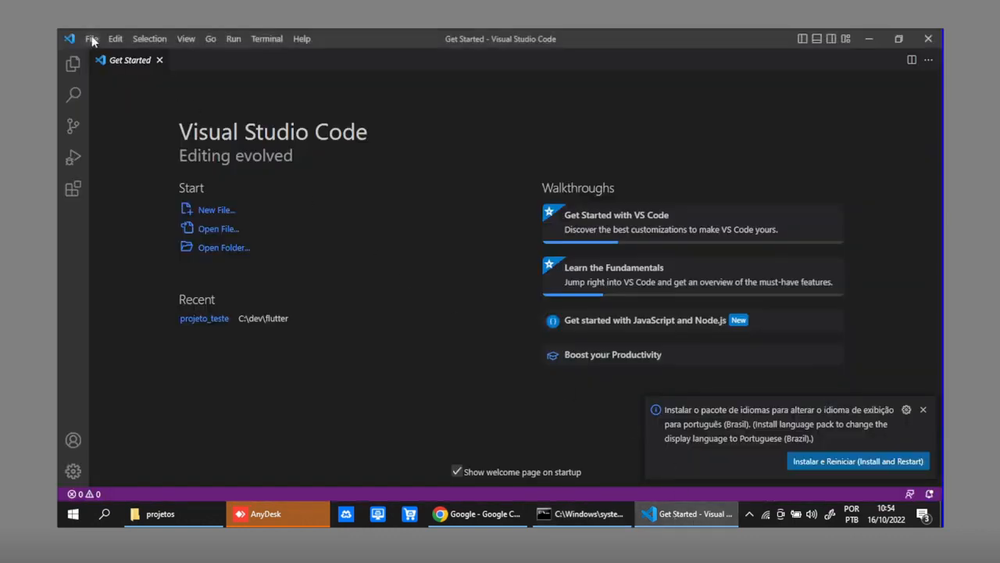
pyautogui.click(92, 39)
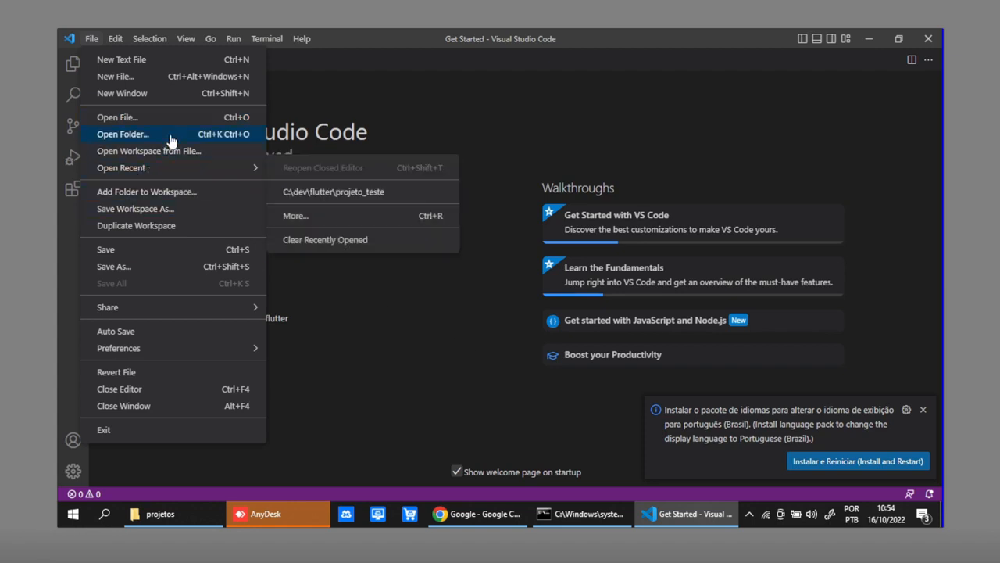
pyautogui.click(172, 136)
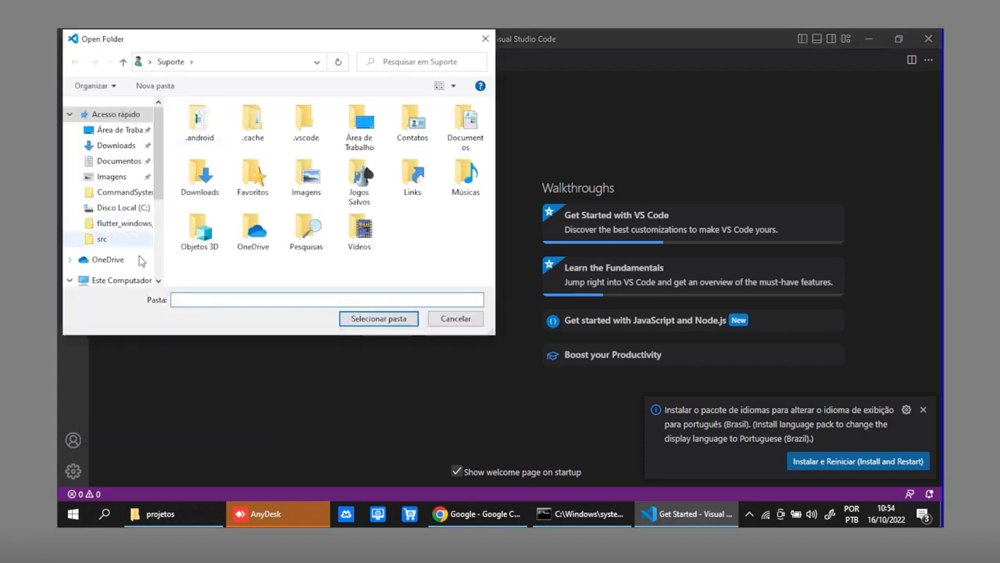
pyautogui.click(134, 208)
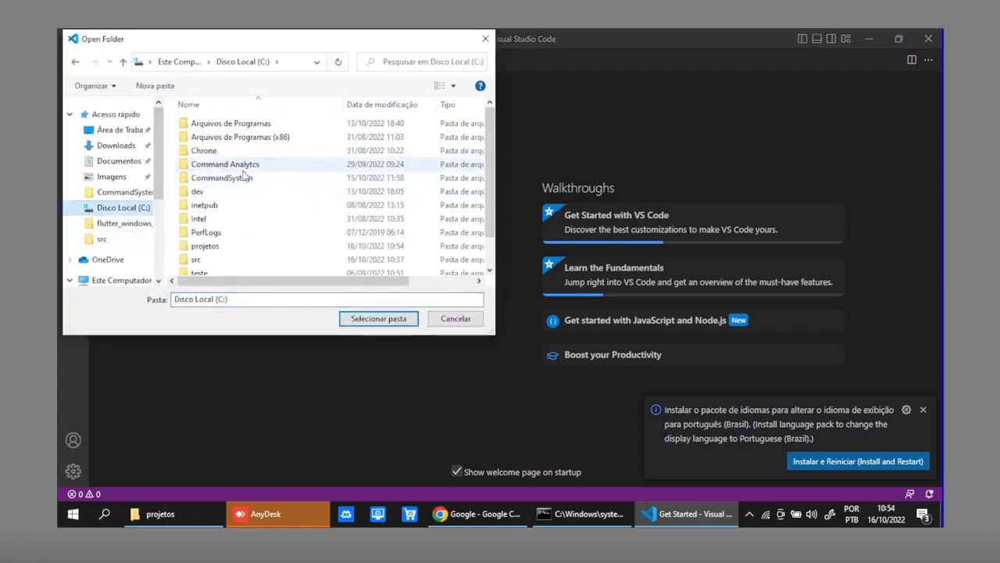
pyautogui.scroll(-1, 242, 176)
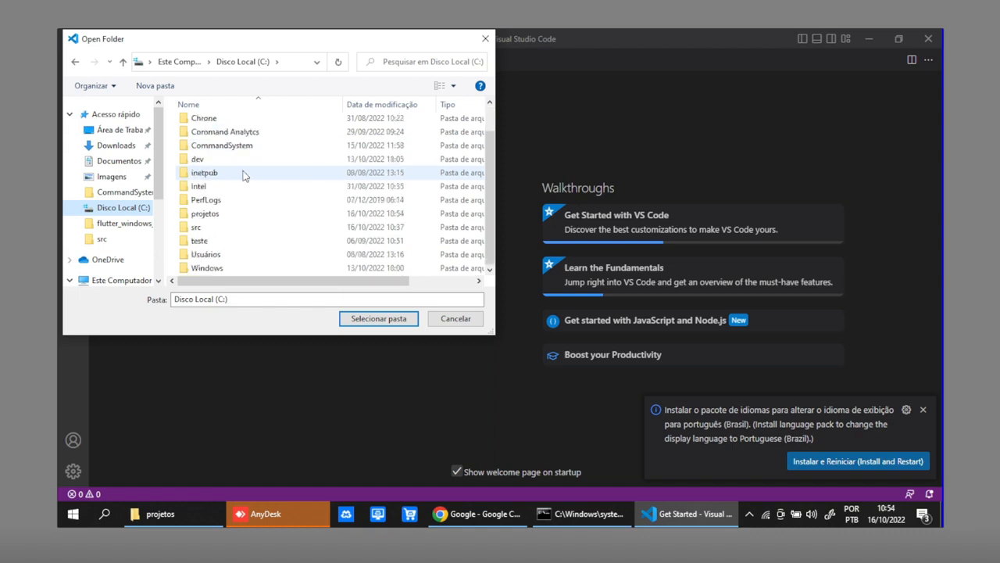
pyautogui.doubleClick(204, 215)
pyautogui.click(208, 126)
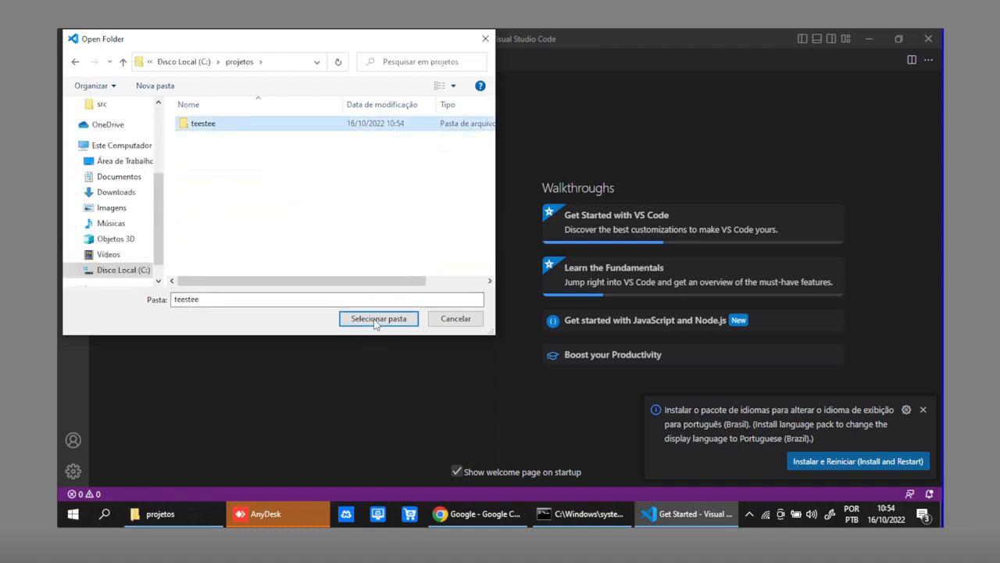
pyautogui.click(377, 320)
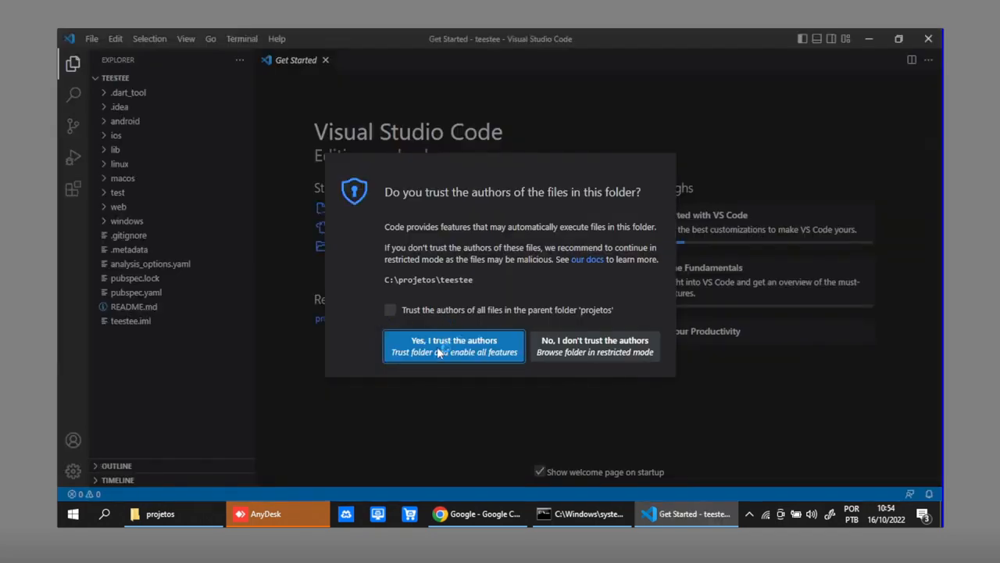
pyautogui.click(449, 353)
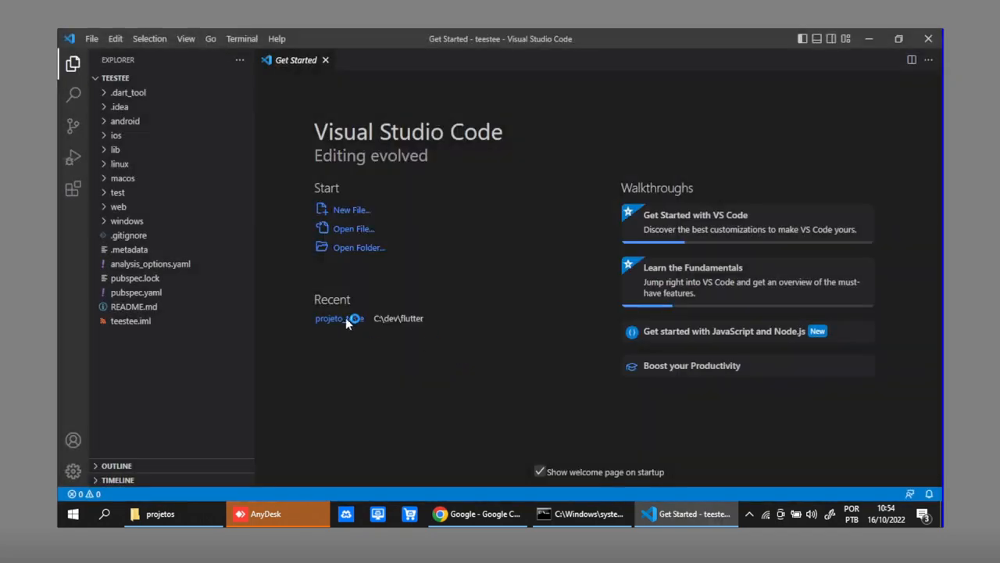
# - Open main.dart from the project's lib folder and select Chrome (web) as the target device
pyautogui.click(148, 151)
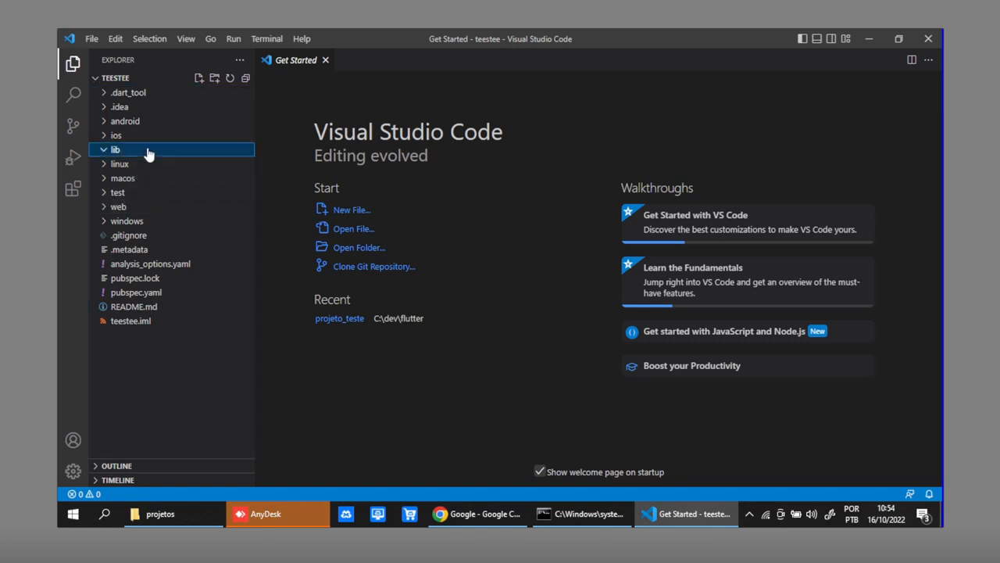
pyautogui.click(154, 167)
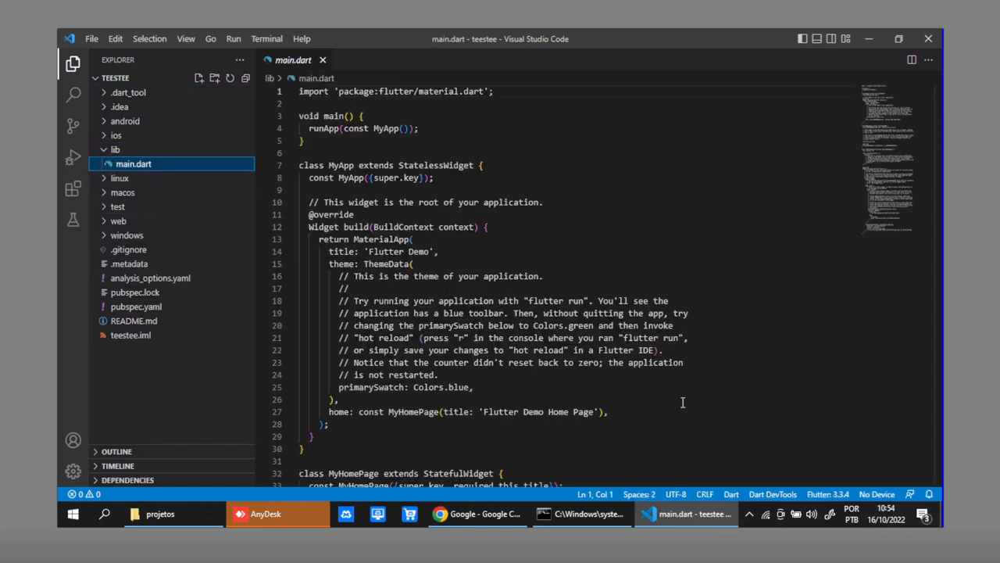
pyautogui.click(922, 410)
pyautogui.click(869, 494)
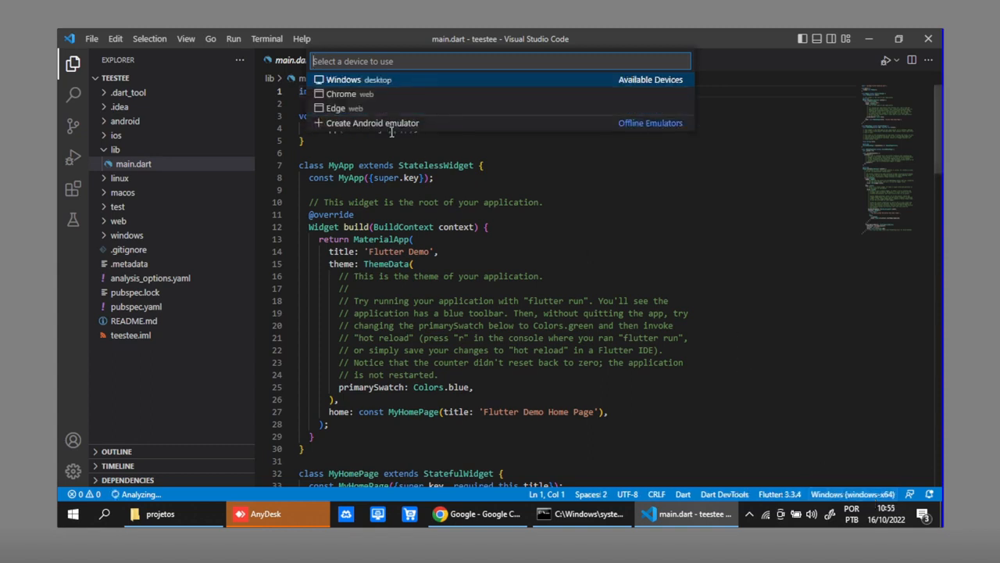
pyautogui.click(339, 95)
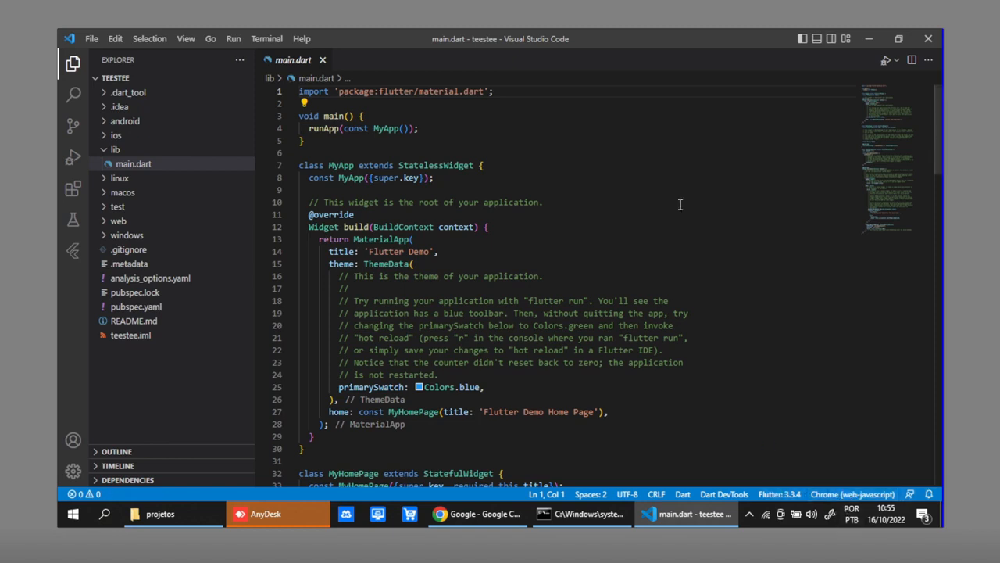
# - Start debugging the app in Chrome, then narrow and move its browser window to uncover the debug console
pyautogui.click(844, 202)
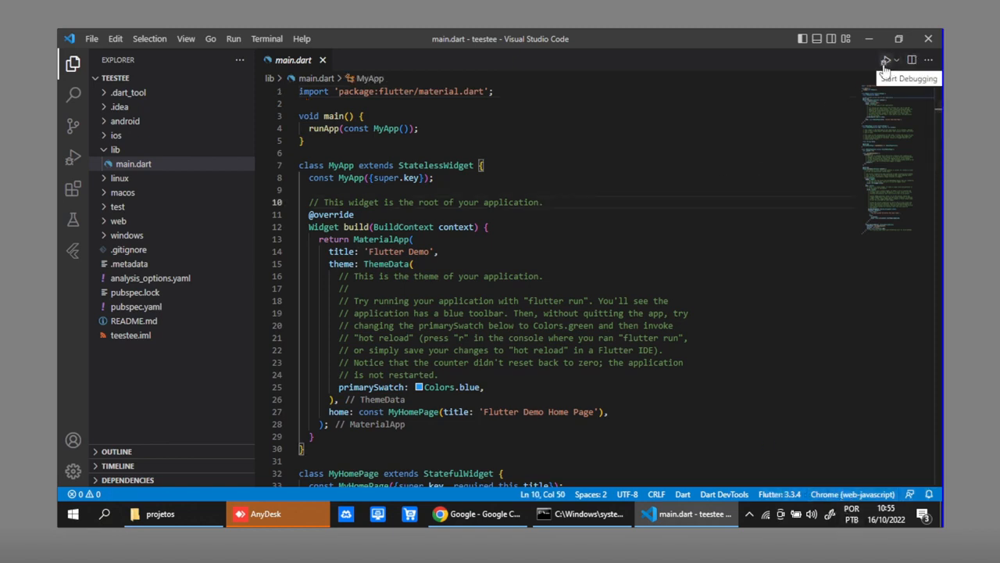
pyautogui.click(887, 62)
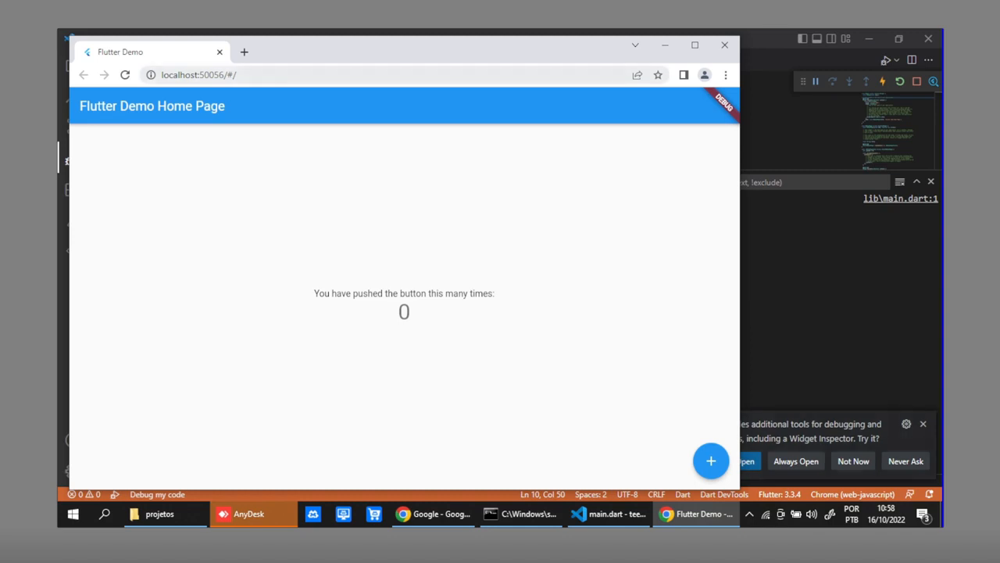
pyautogui.moveTo(70, 203); pyautogui.dragTo(442, 208)
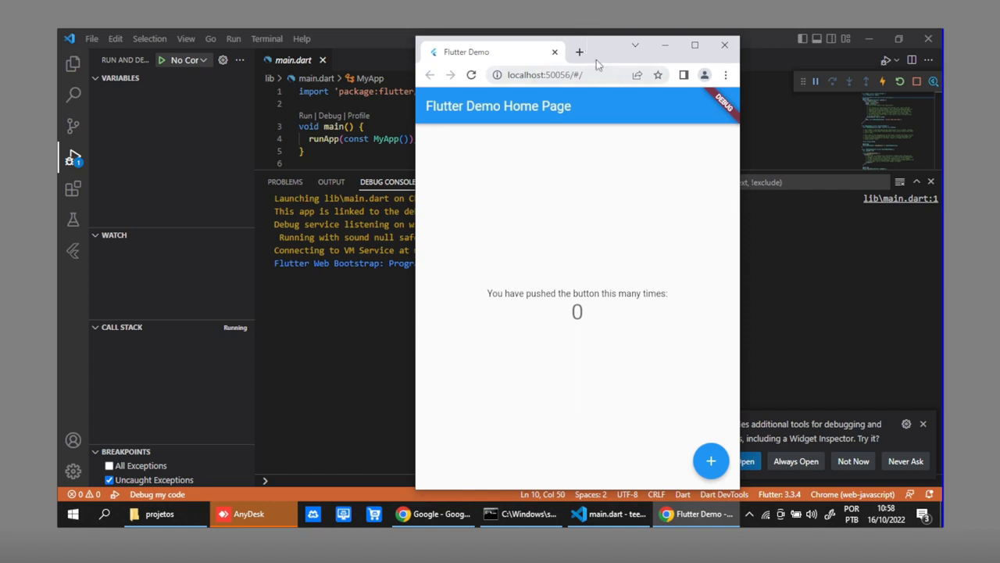
pyautogui.moveTo(598, 56); pyautogui.dragTo(761, 65)
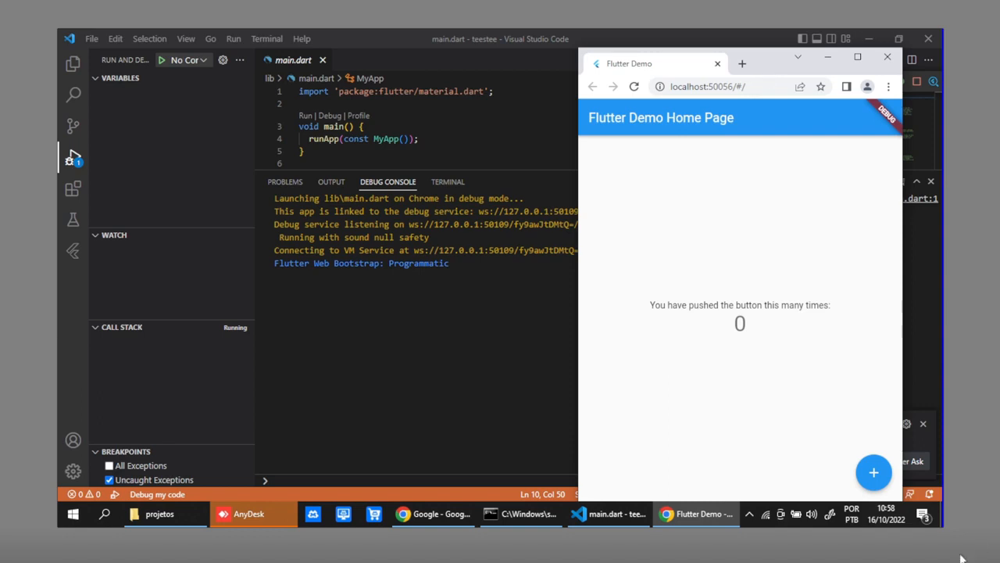
# - Test the running Flutter demo app by incrementing its counter 13 times
pyautogui.click(875, 471)
pyautogui.click(875, 471)
pyautogui.click(875, 472)
pyautogui.click(875, 471)
pyautogui.click(875, 472)
pyautogui.click(874, 472)
pyautogui.click(873, 472)
pyautogui.click(873, 472)
pyautogui.click(874, 472)
pyautogui.click(871, 470)
pyautogui.click(872, 469)
pyautogui.click(872, 469)
pyautogui.click(872, 468)
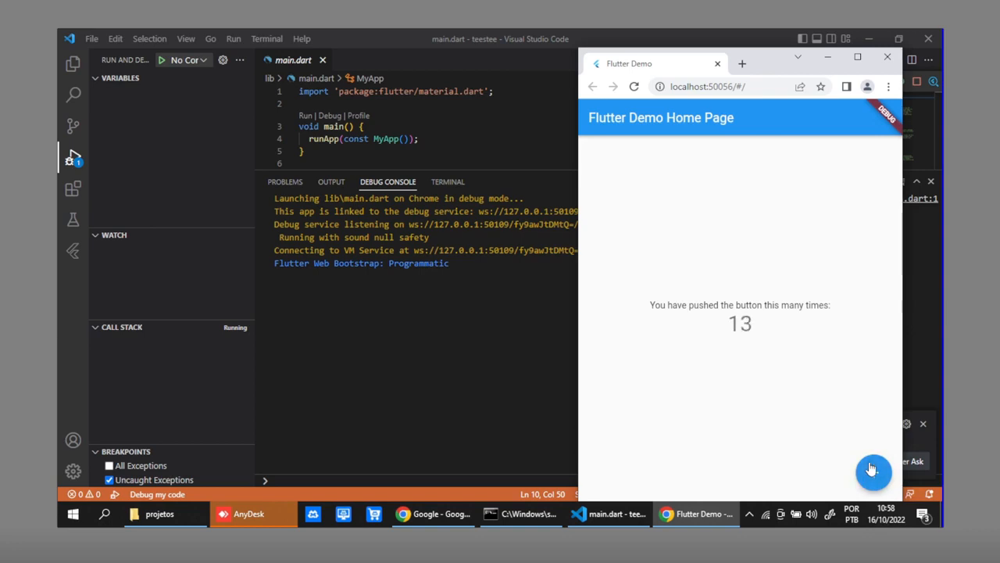